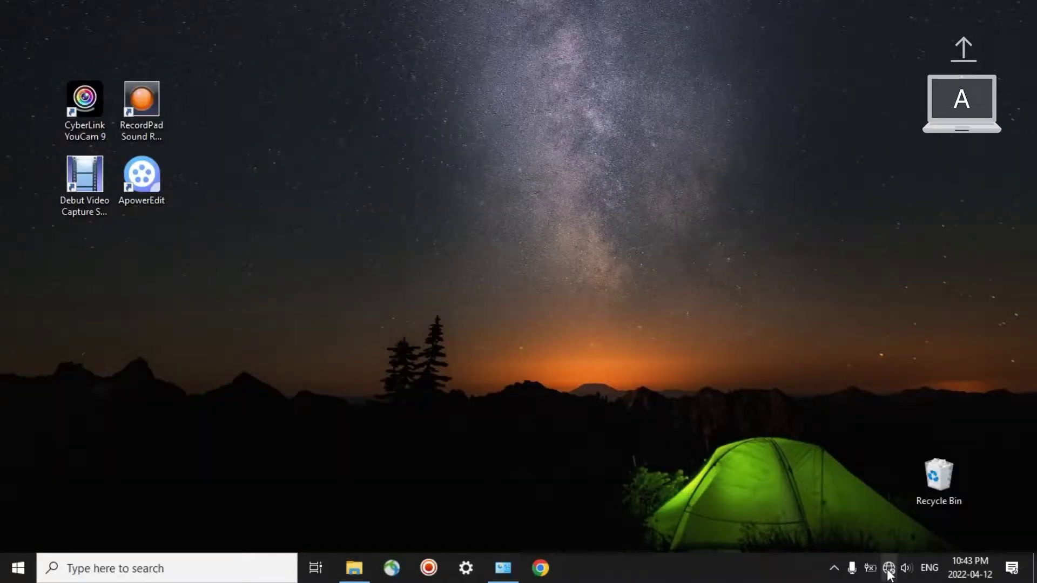
- Switch off computer A's Wi-Fi in the taskbar network flyout and dismiss the flyout
left_click(885, 570)
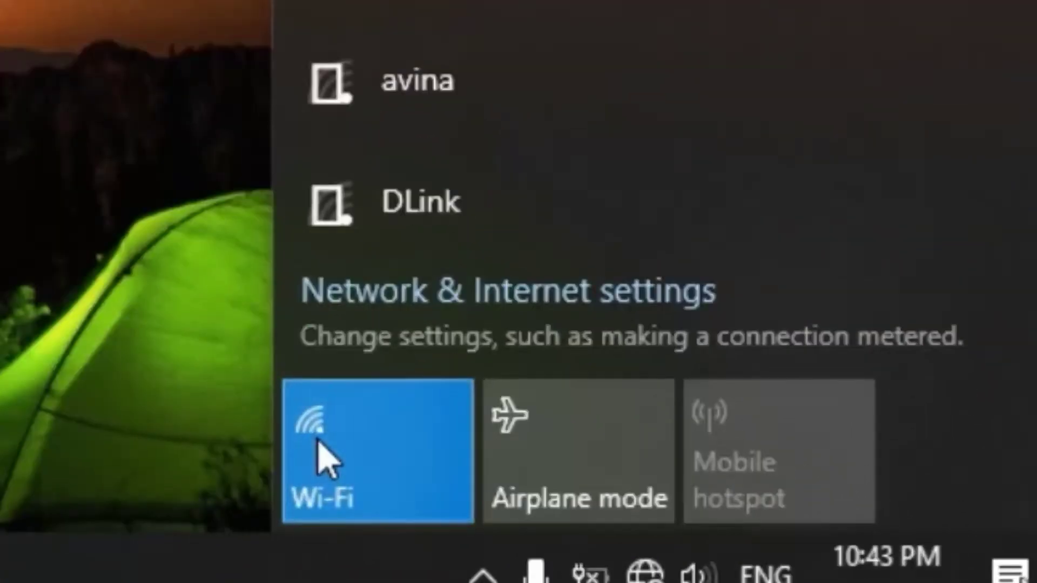
left_click(781, 524)
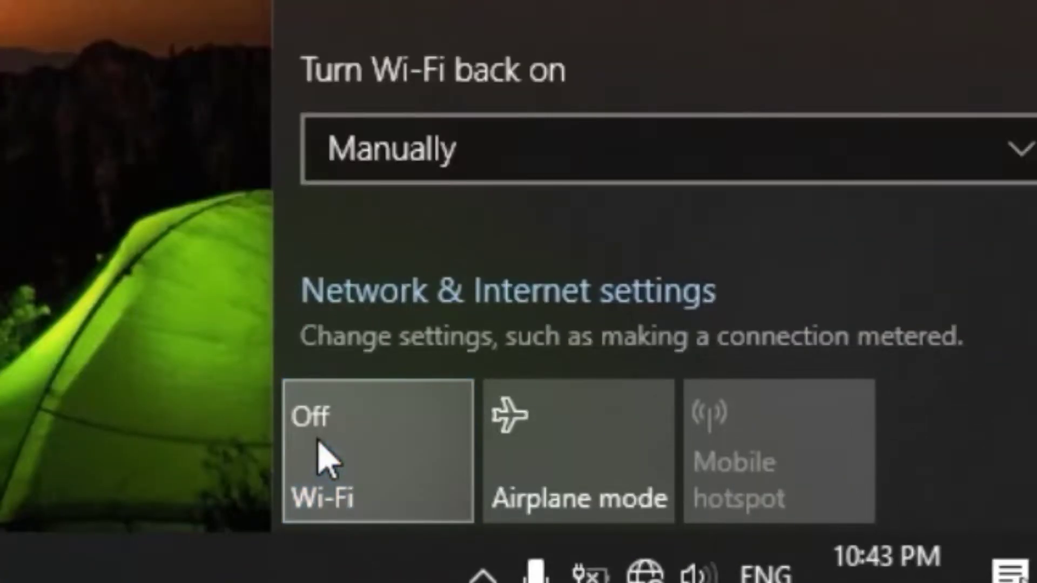
left_click(318, 441)
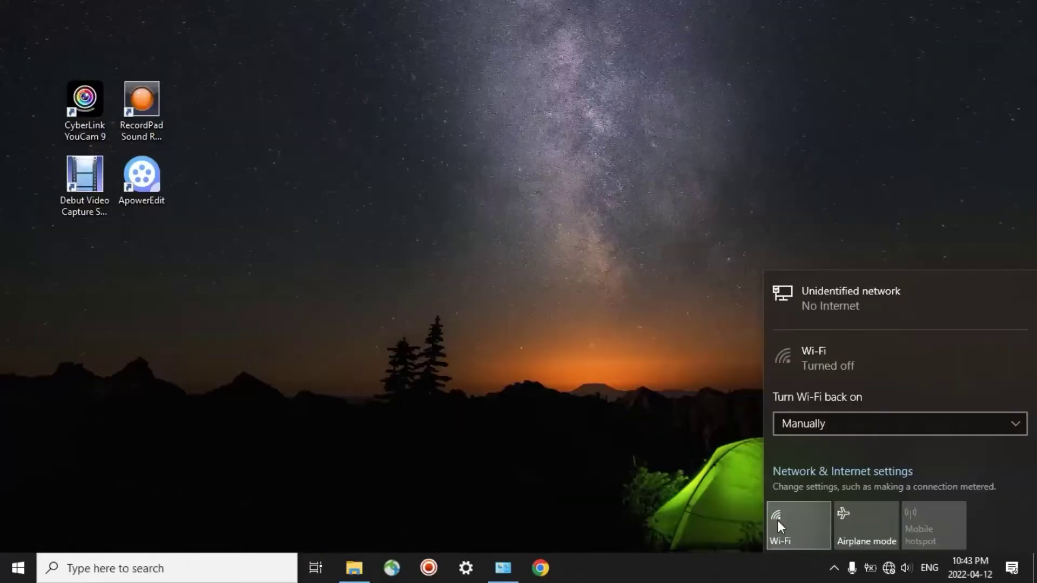
left_click(603, 374)
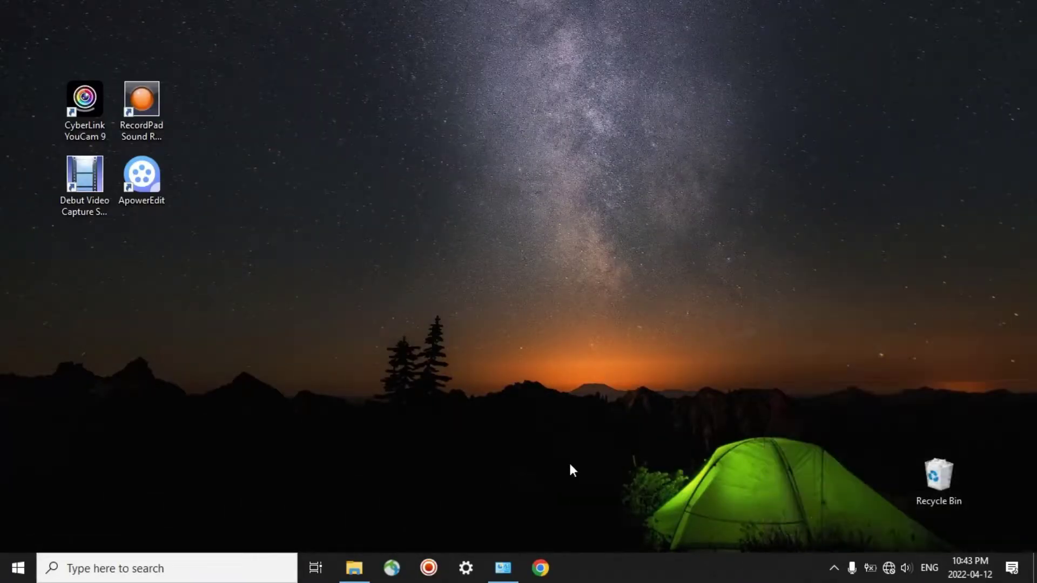
- In computer A's advanced sharing settings for All Networks, enable Public folder sharing and disable password protected sharing
left_click(498, 574)
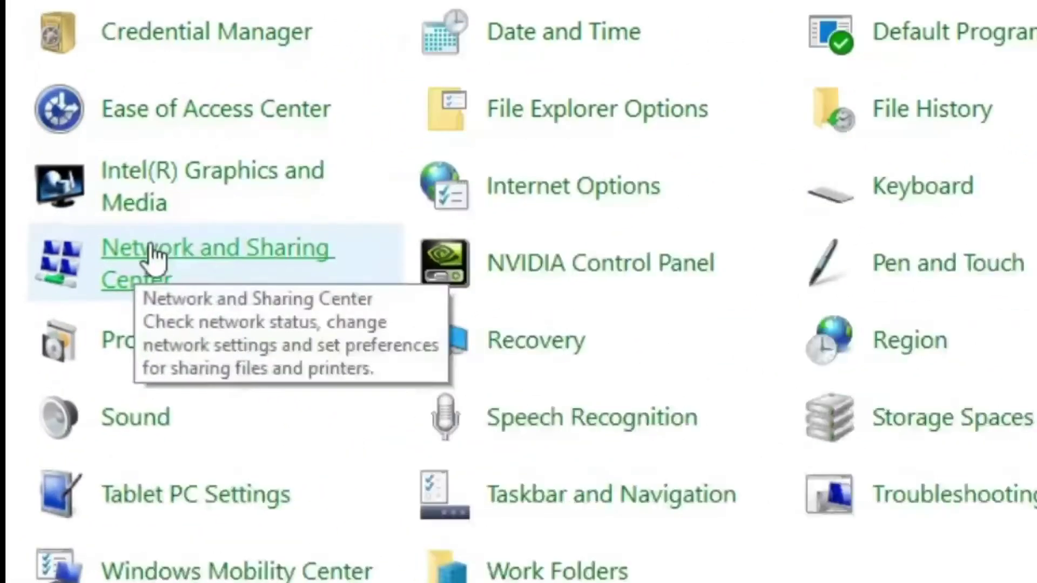
left_click(152, 246)
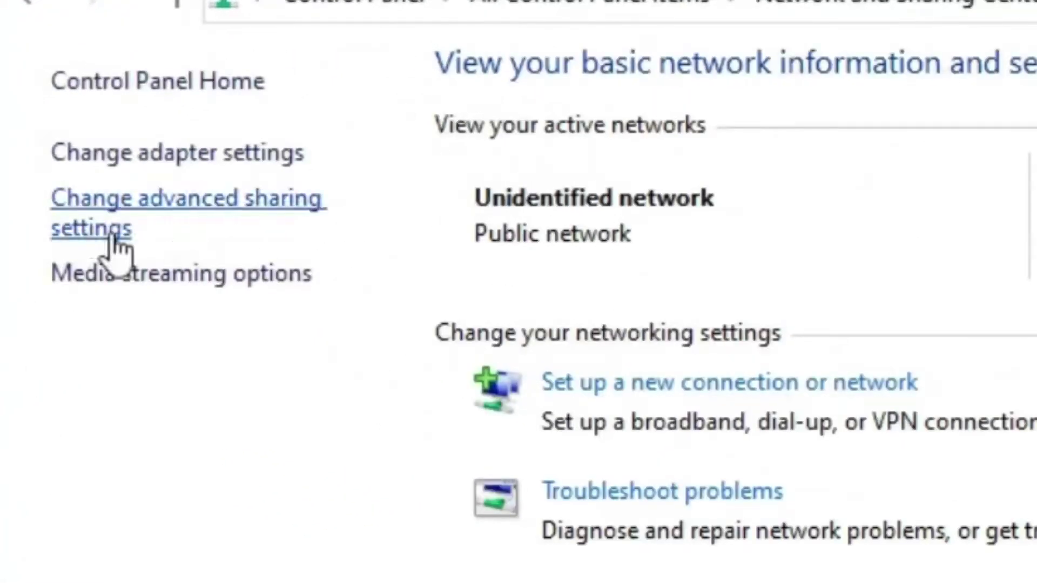
left_click(157, 201)
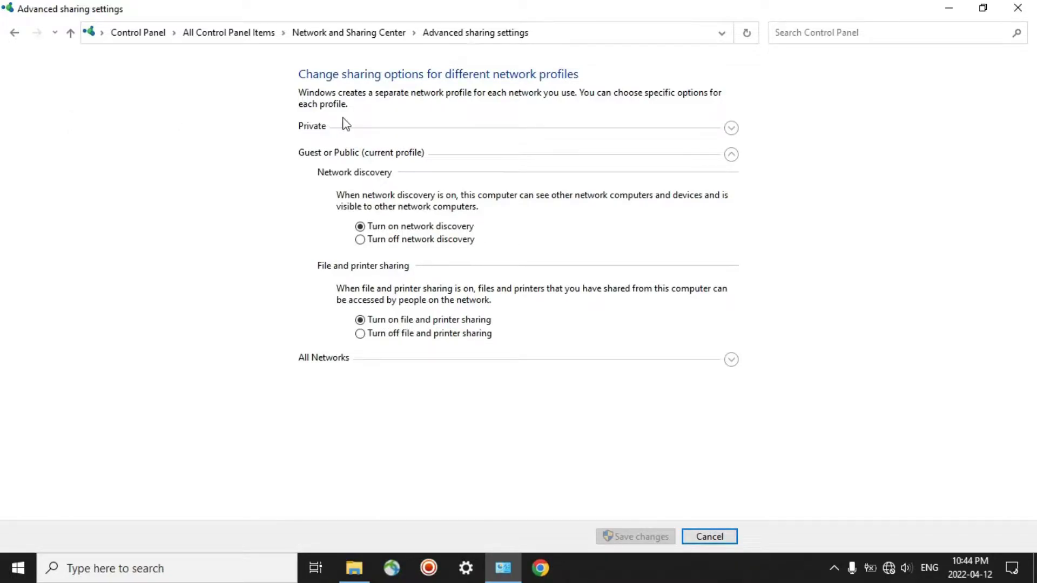
left_click(320, 128)
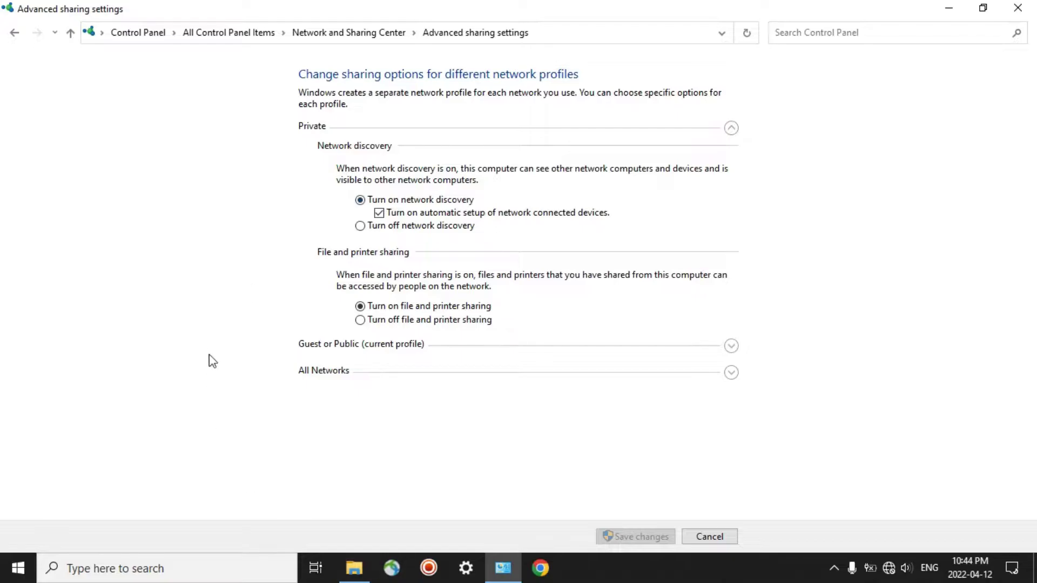
left_click(327, 373)
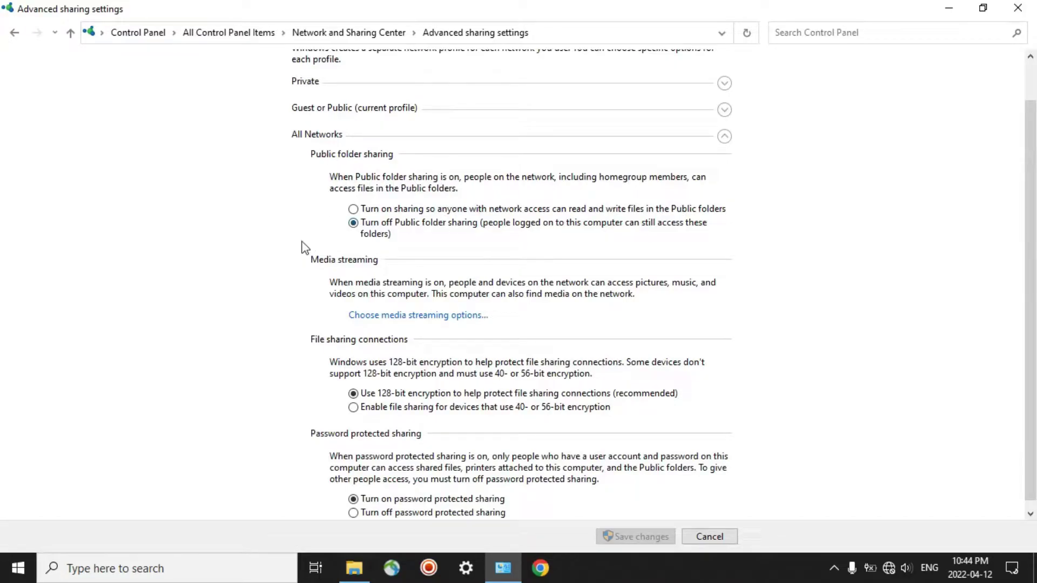
left_click(354, 210)
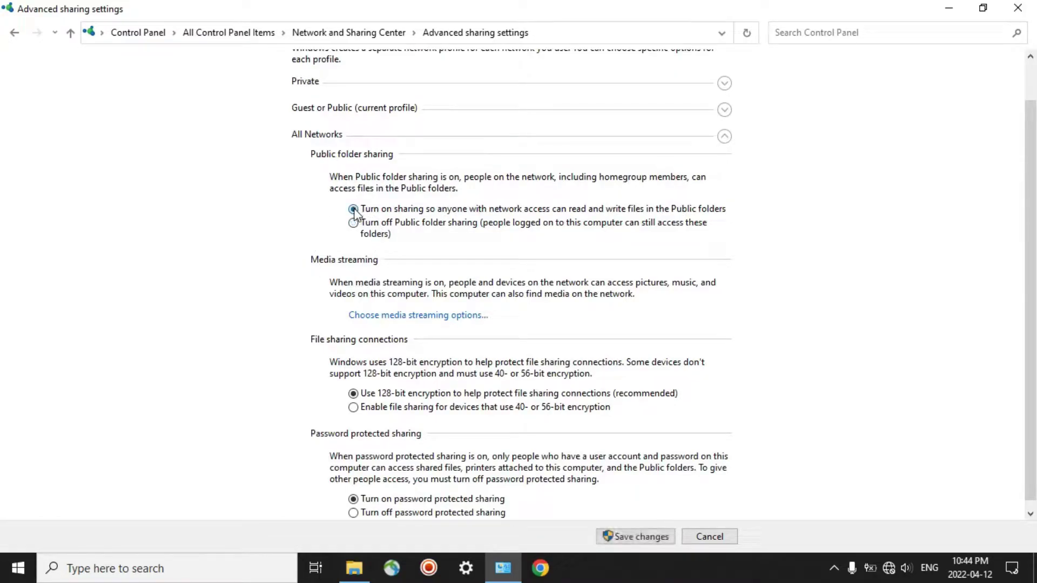
scroll(343, 387, "down", 1)
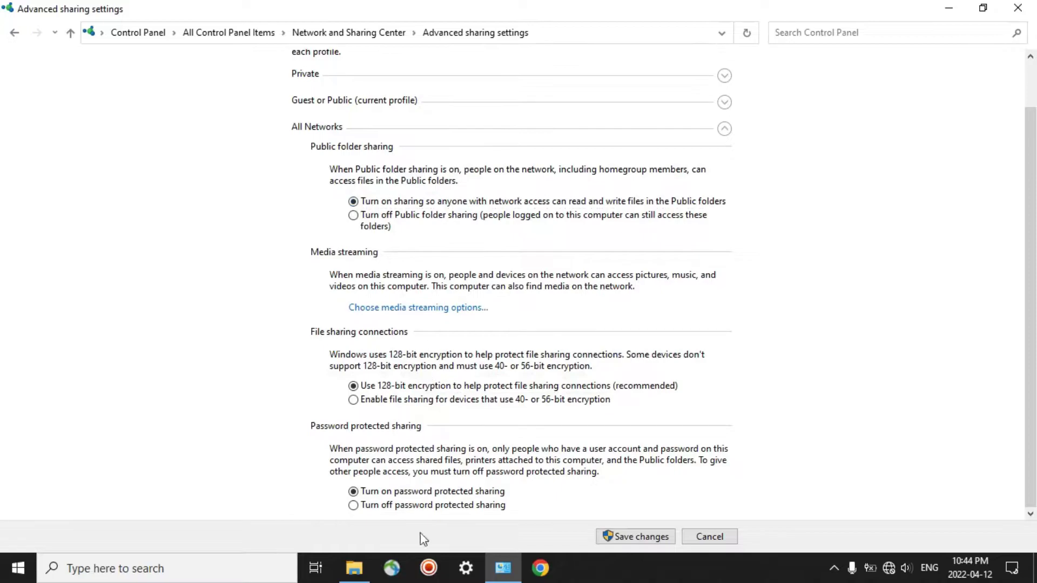
left_click(354, 506)
- Save computer A's sharing changes, then turn off Wi-Fi on computer B
left_click(620, 537)
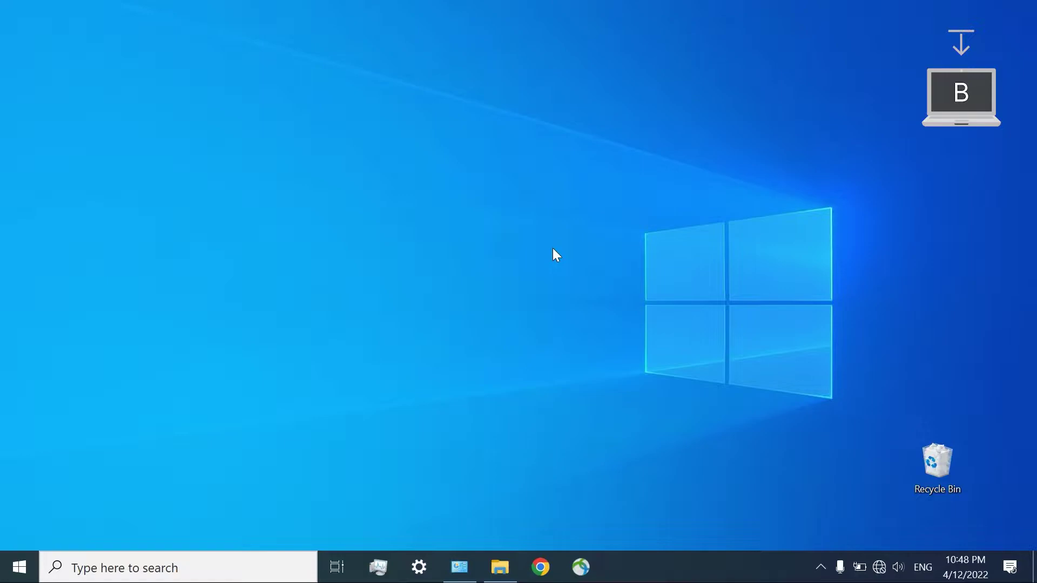
left_click(880, 570)
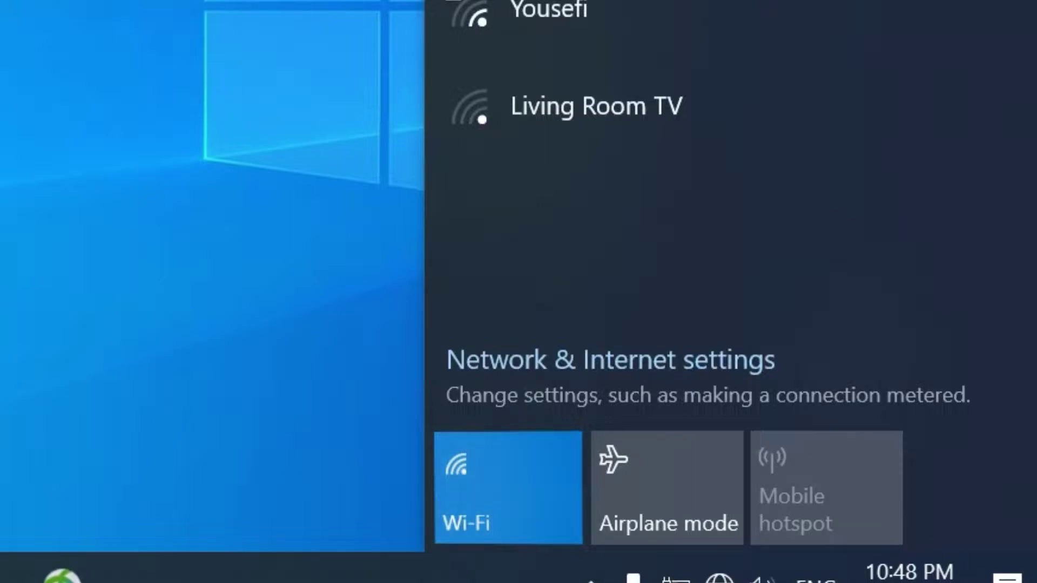
left_click(507, 486)
- On computer B, enable Public folder sharing and disable password protected sharing for All Networks, and save
left_click(460, 567)
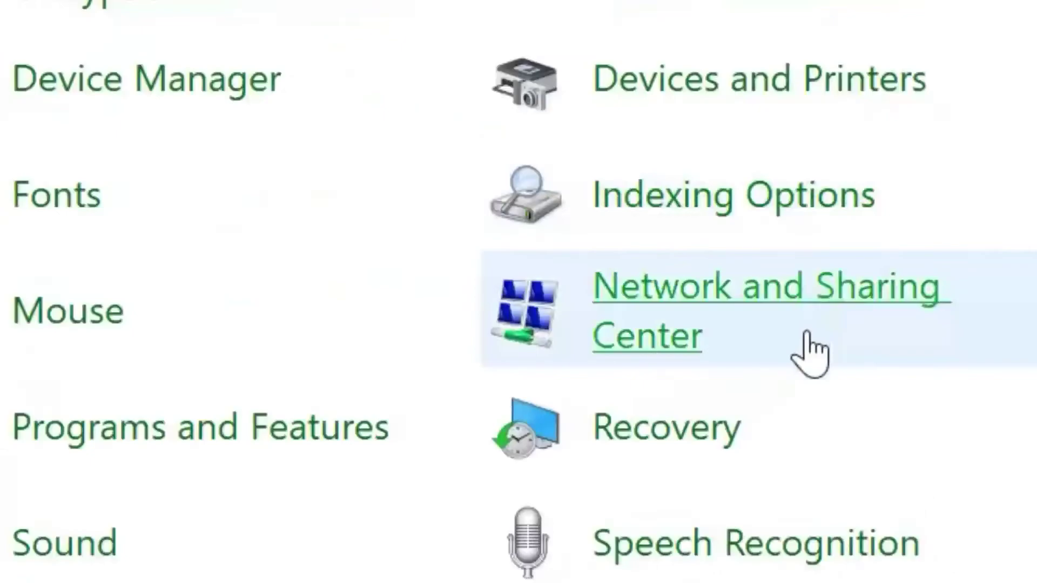
left_click(824, 292)
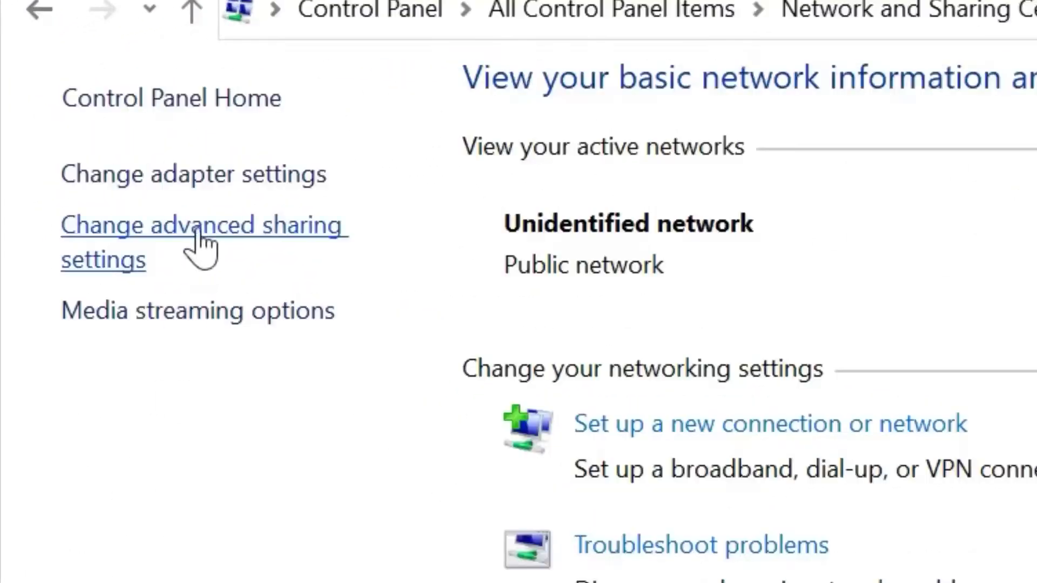
left_click(198, 233)
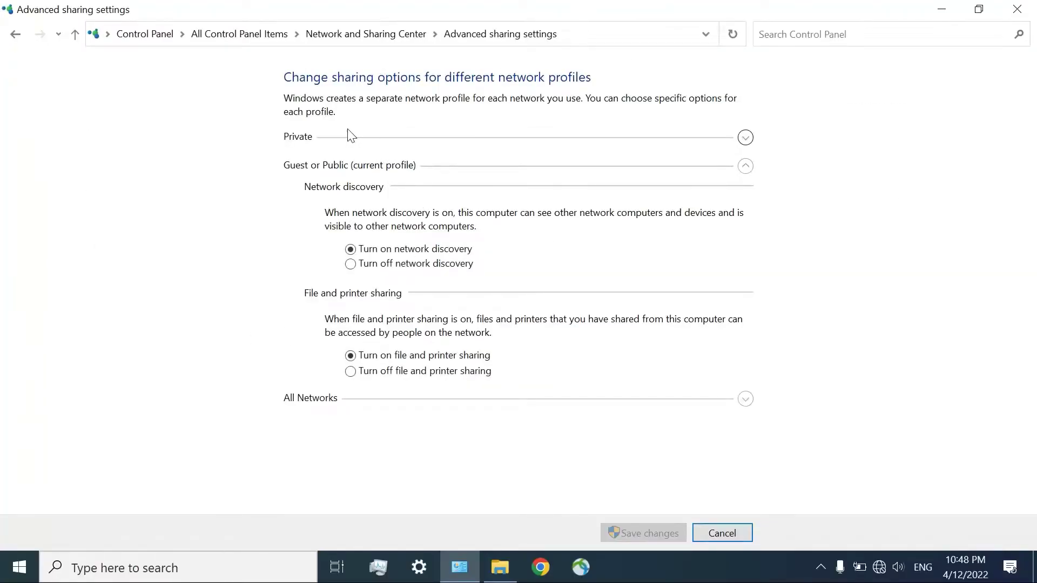
left_click(294, 138)
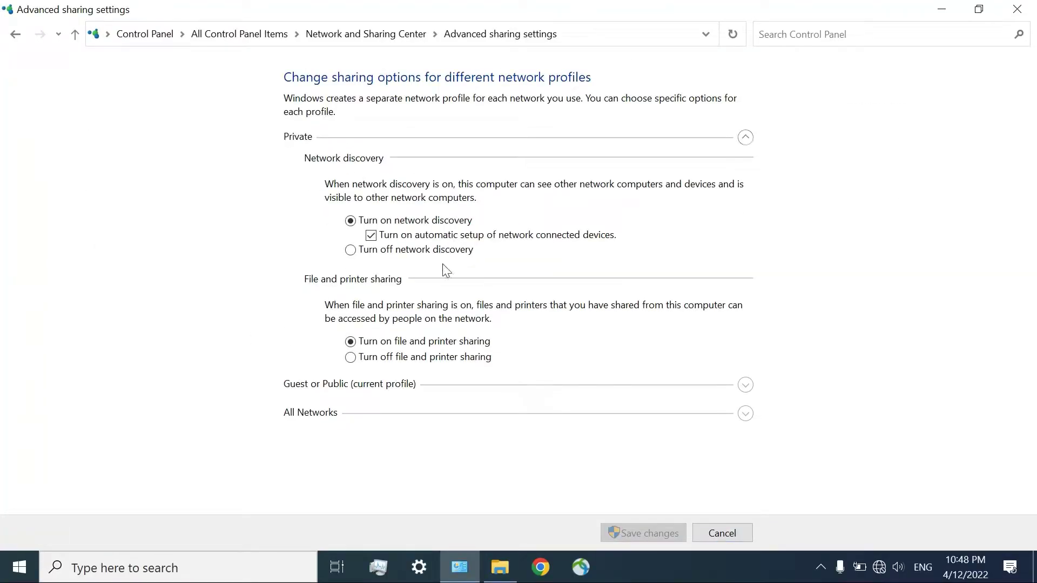
left_click(318, 416)
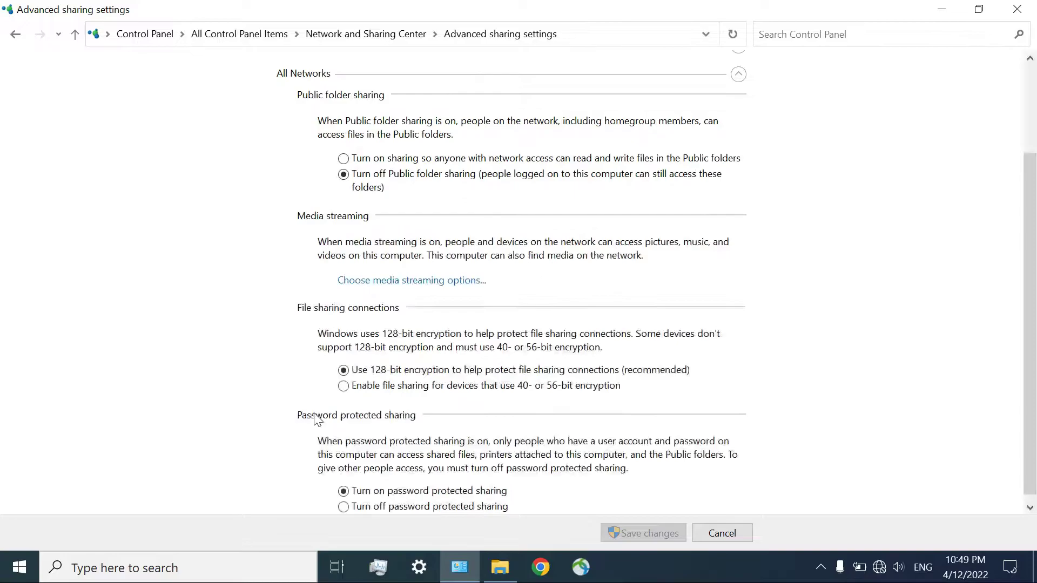
left_click(344, 158)
scroll(439, 377, "down", 1)
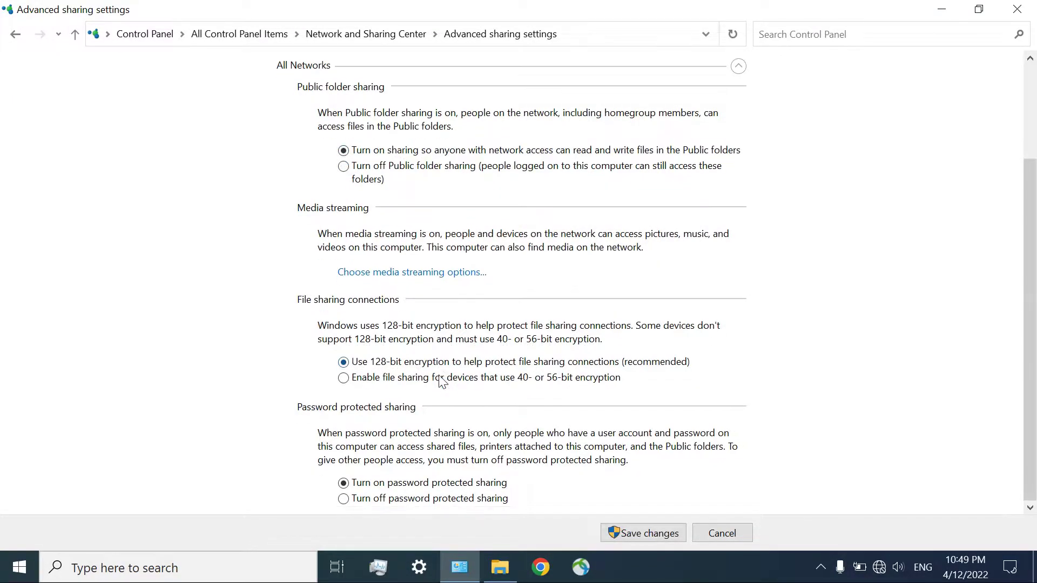
left_click(344, 500)
left_click(661, 533)
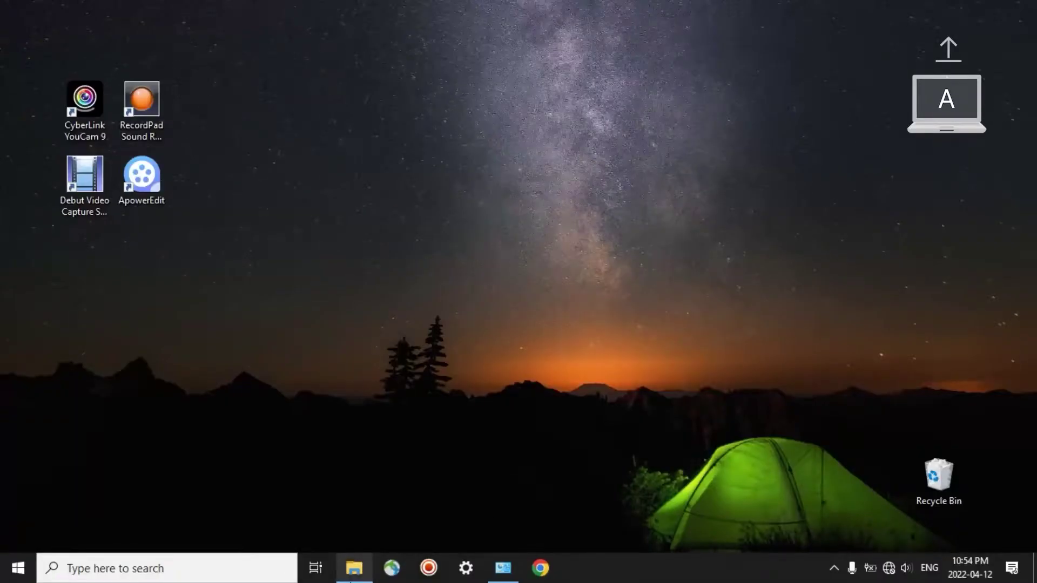
- Choose Give access to > Specific people for the Wallpapers folder on Local Disk (D:)
left_click(351, 566)
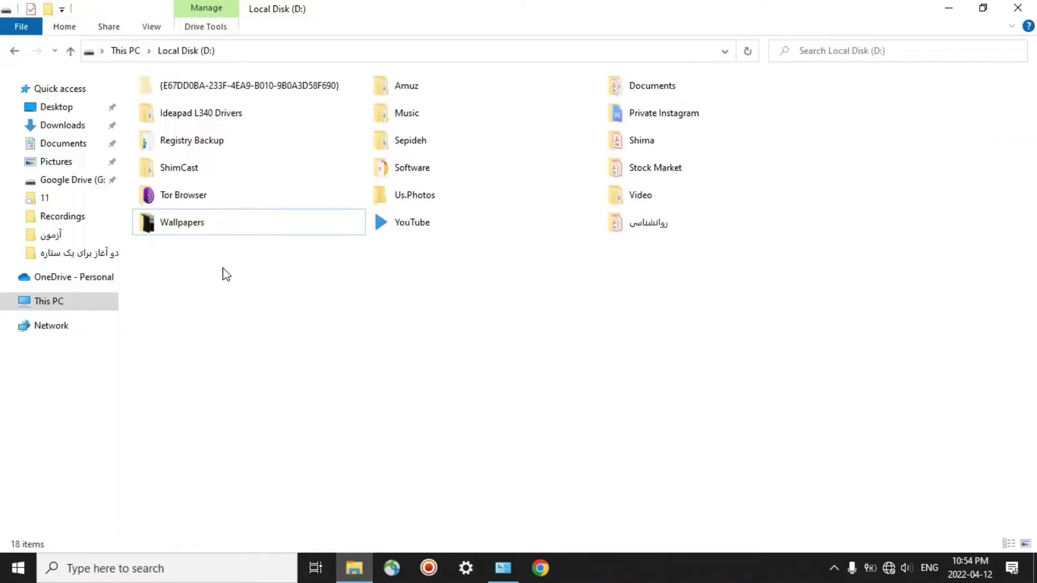
left_click(154, 221)
right_click(151, 220)
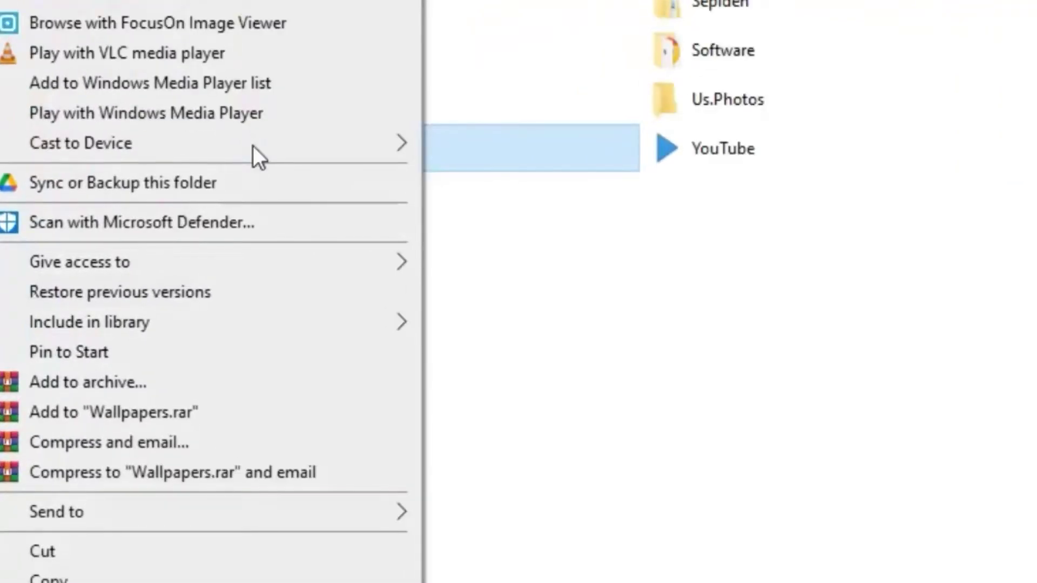
mouse_move(141, 266)
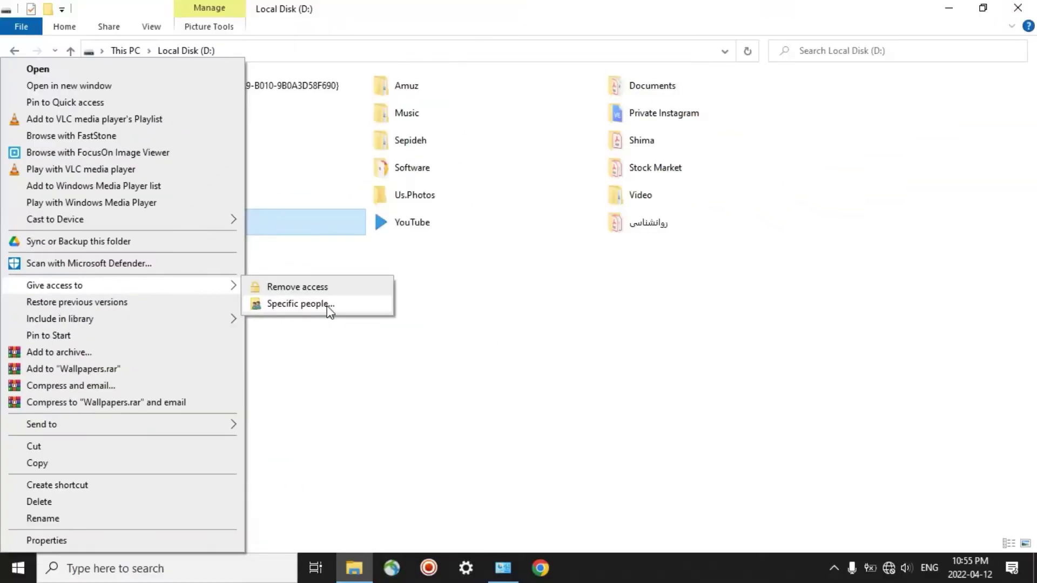
left_click(328, 306)
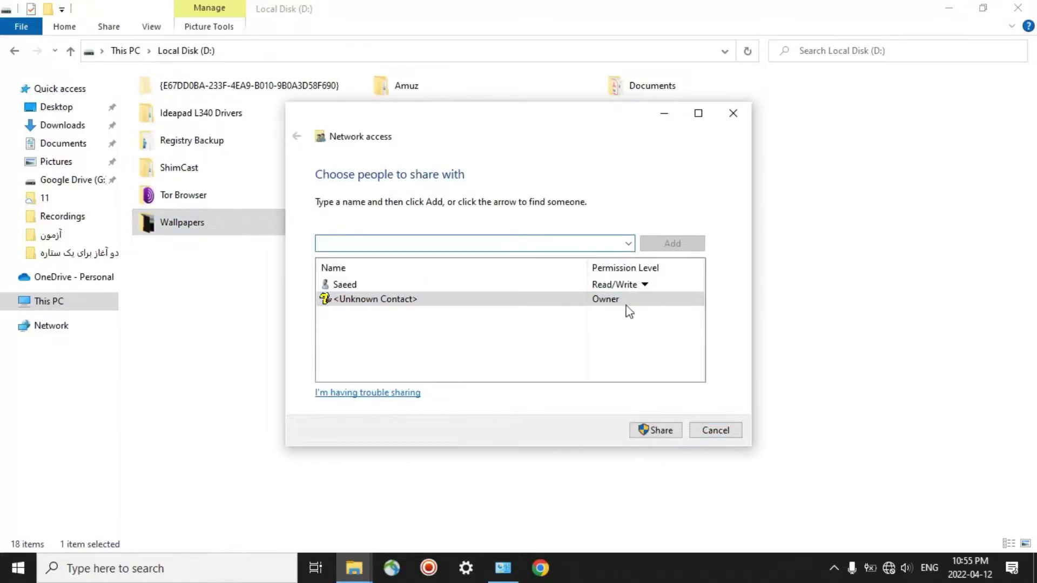
- Pick Everyone from the name list, add it, and keep its permission level at Read
left_click(629, 244)
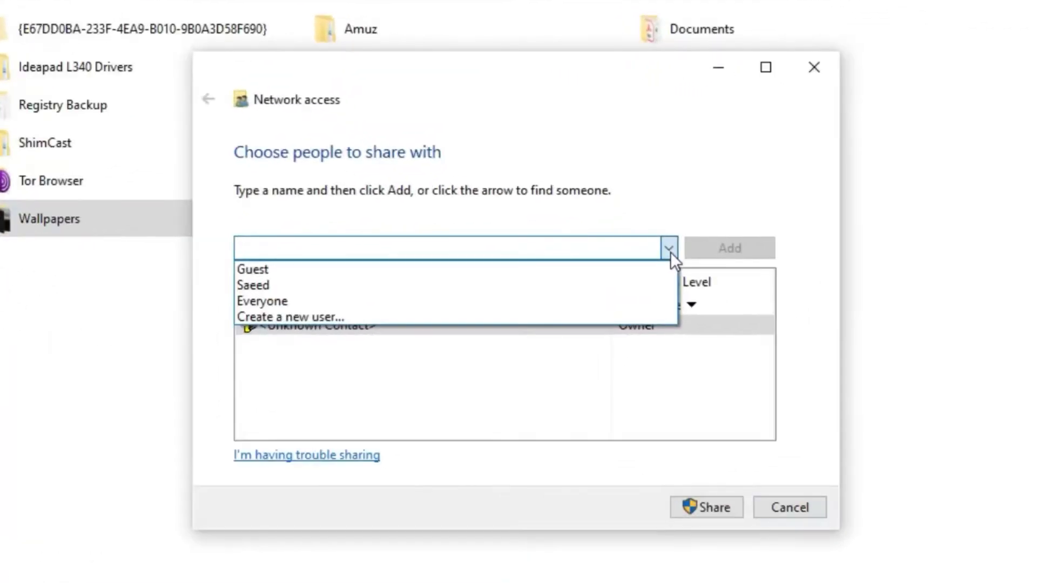
left_click(536, 301)
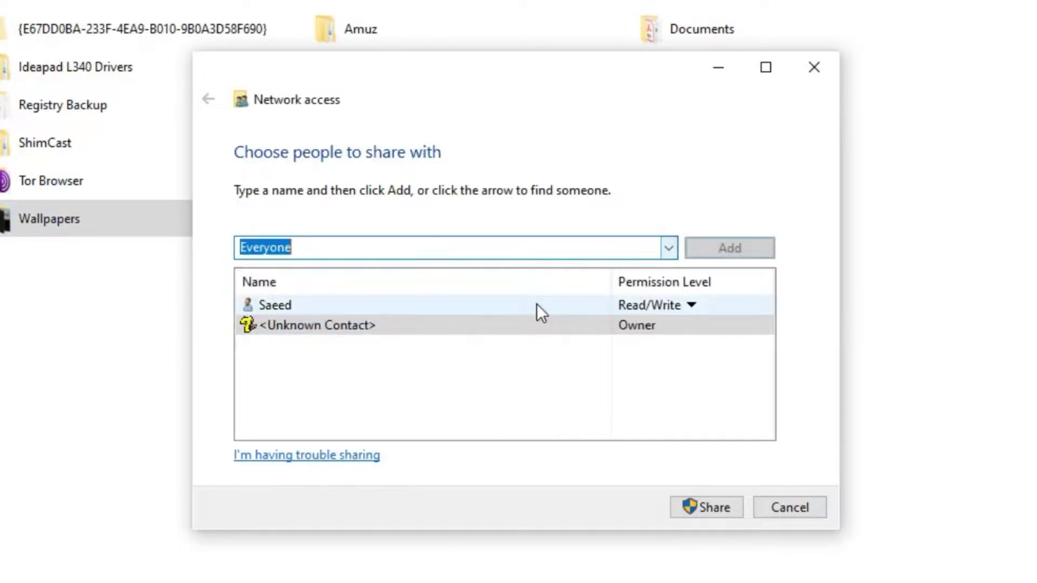
left_click(751, 241)
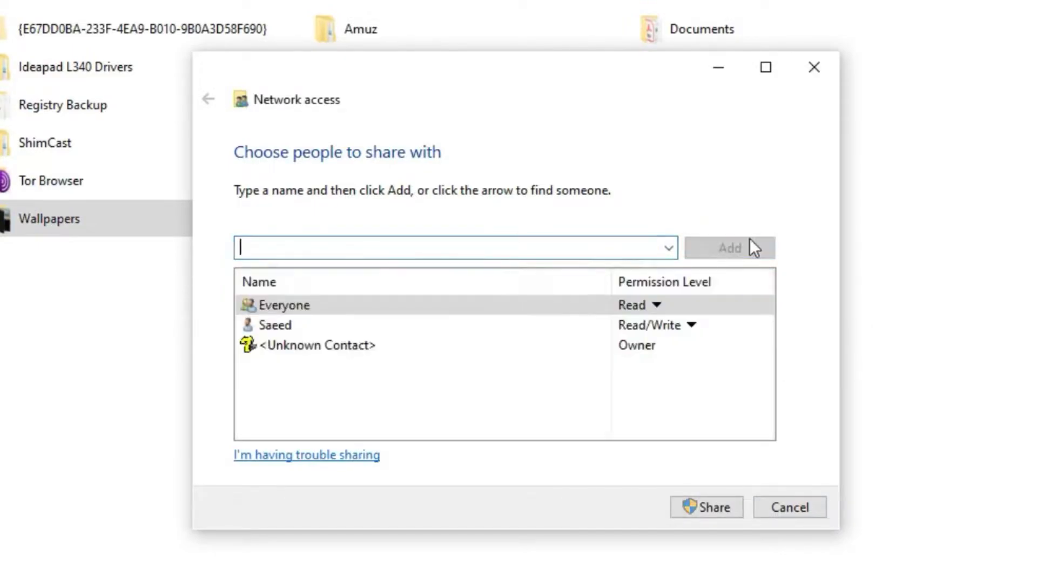
left_click(655, 305)
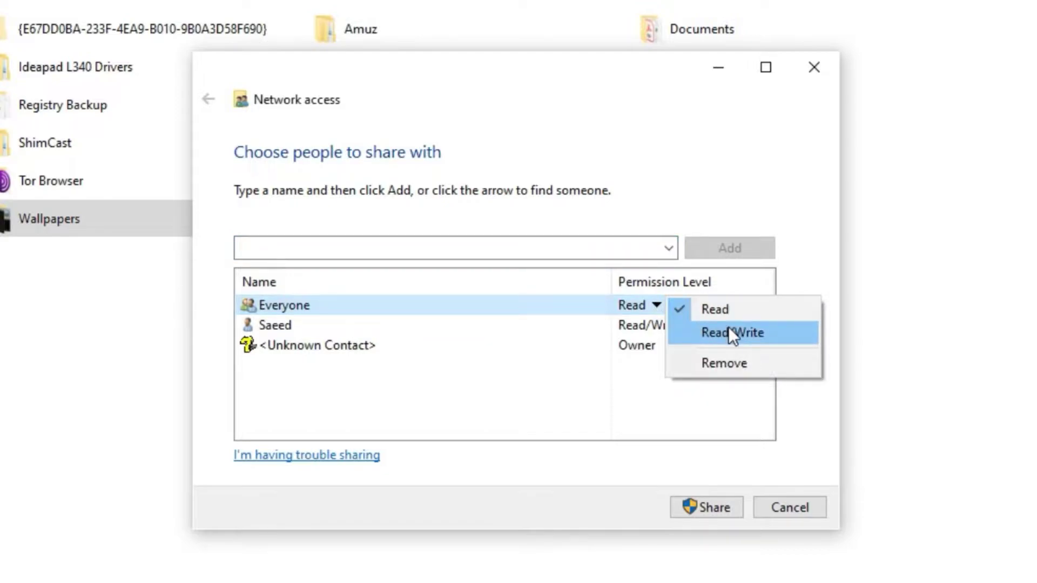
left_click(542, 365)
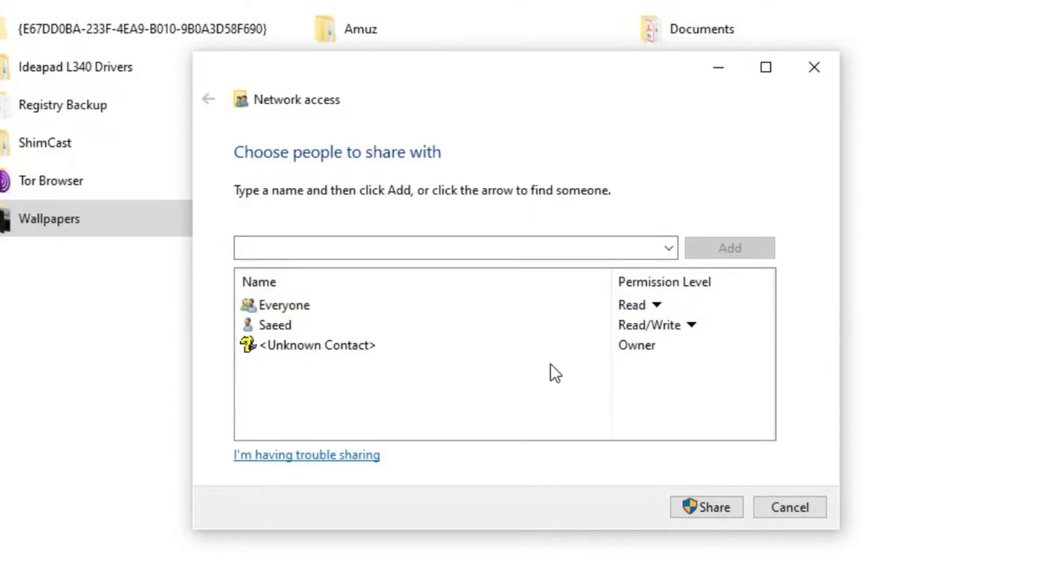
- Share the Wallpapers folder, making it available at \\DESKTOP-CI33T1H\Wallpapers
left_click(711, 507)
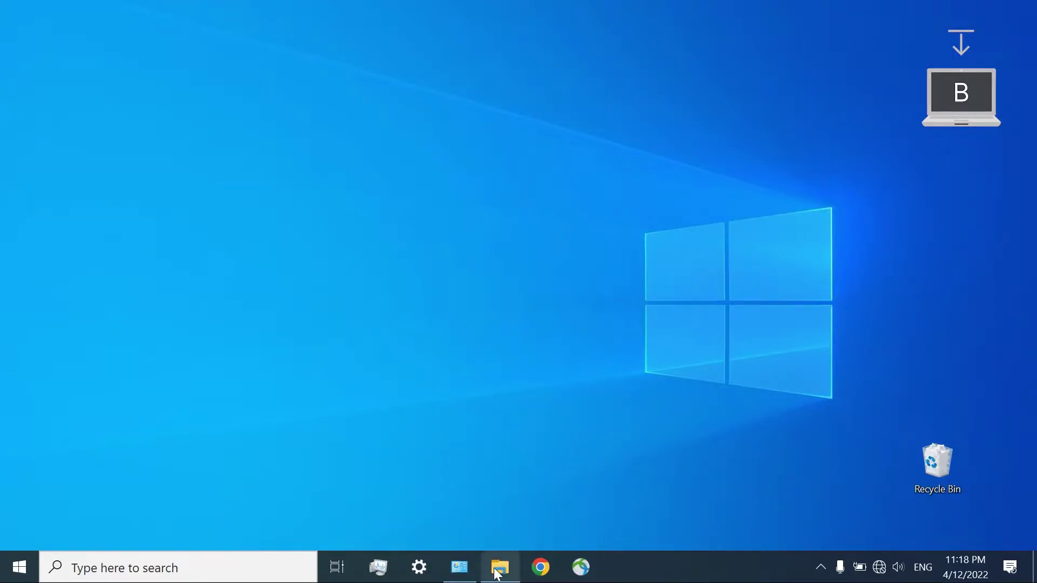
- From Network, check DESKTOP-59J1D0L, then open DESKTOP-CI33T1H and inspect its shared Wallpapers folder
left_click(500, 567)
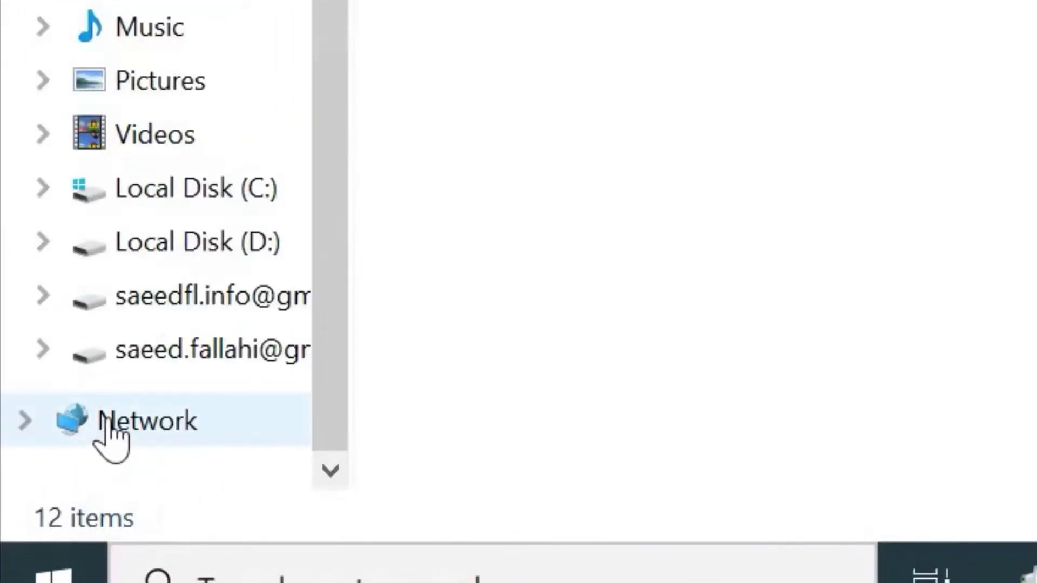
left_click(104, 423)
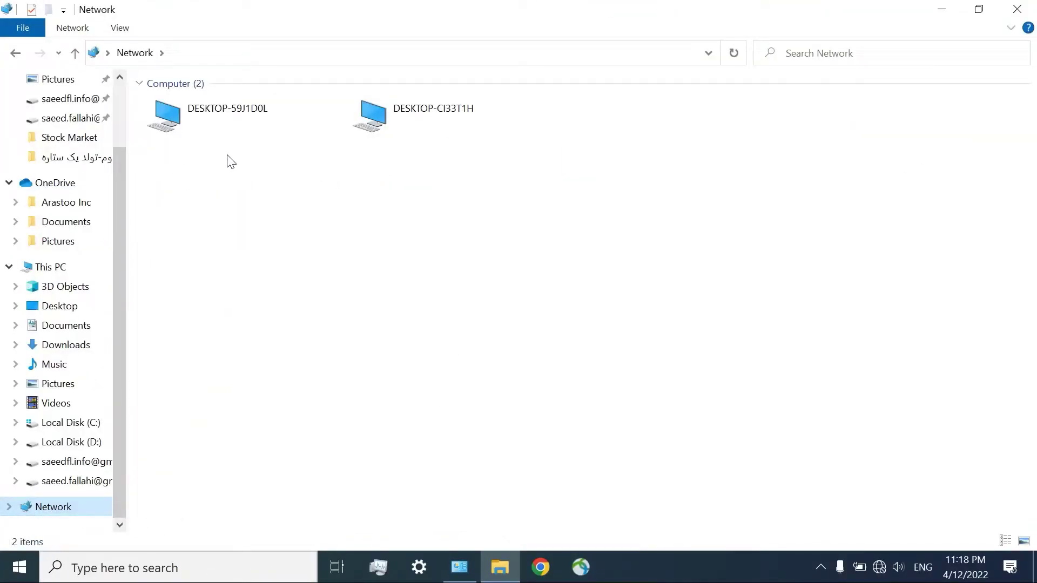
double_click(208, 123)
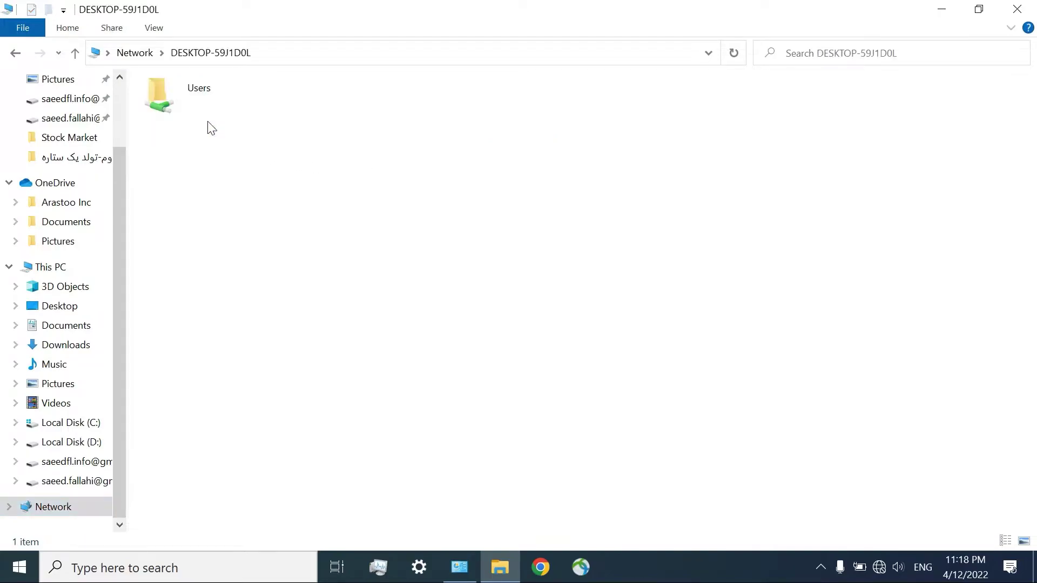
left_click(75, 52)
double_click(401, 118)
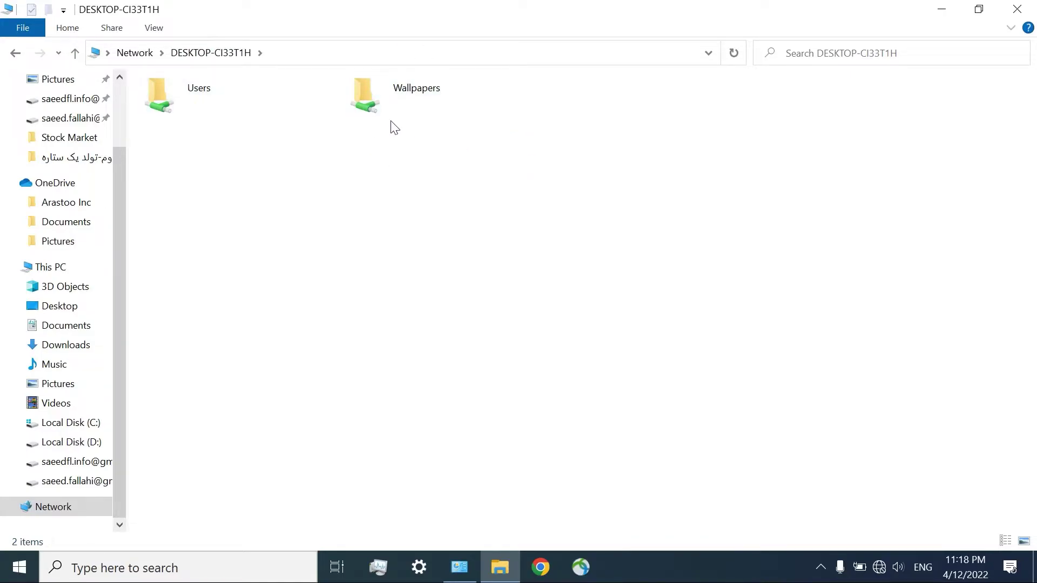
double_click(390, 101)
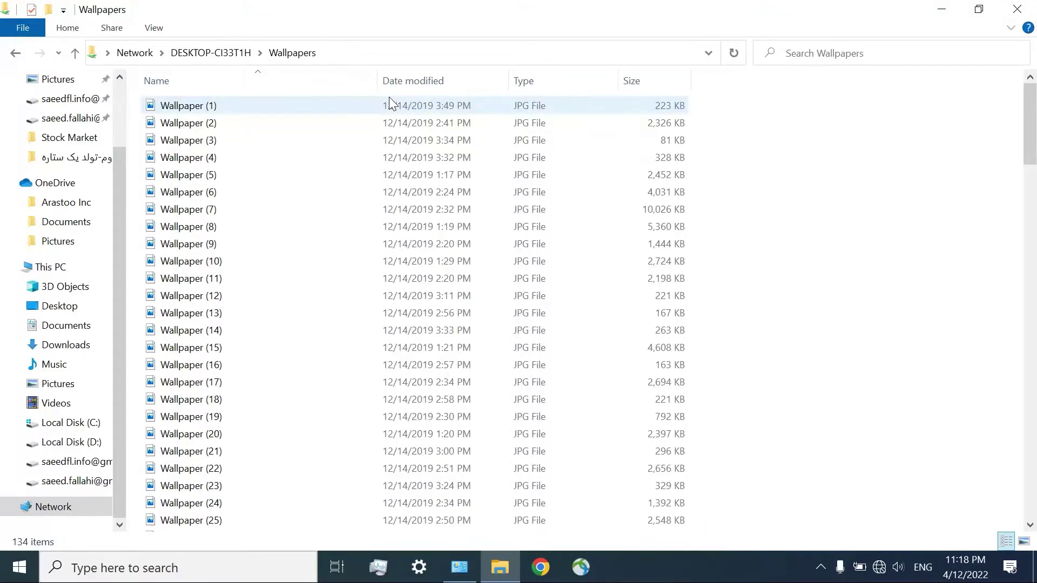
left_click(75, 53)
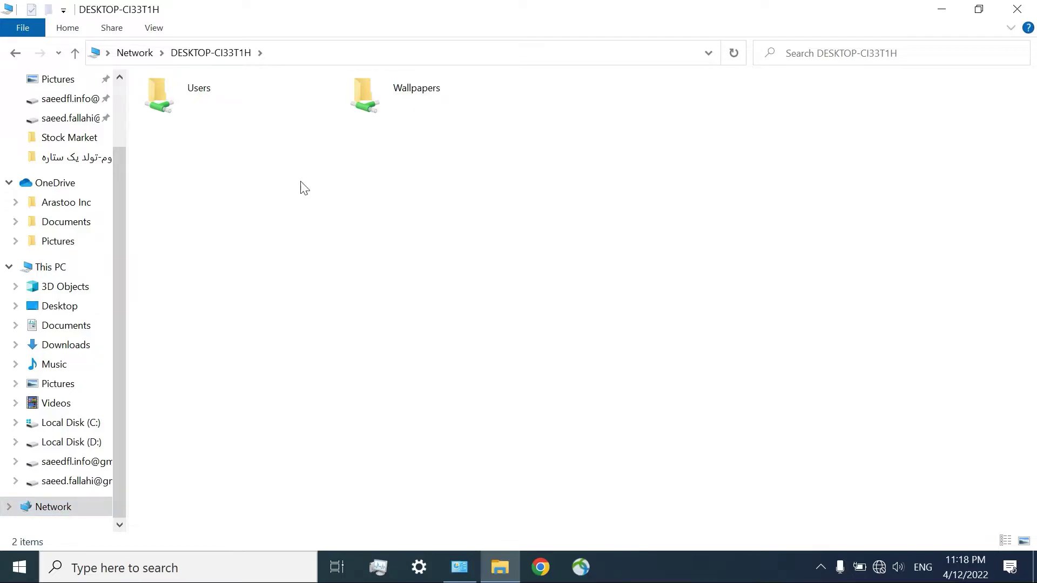
left_click(298, 51)
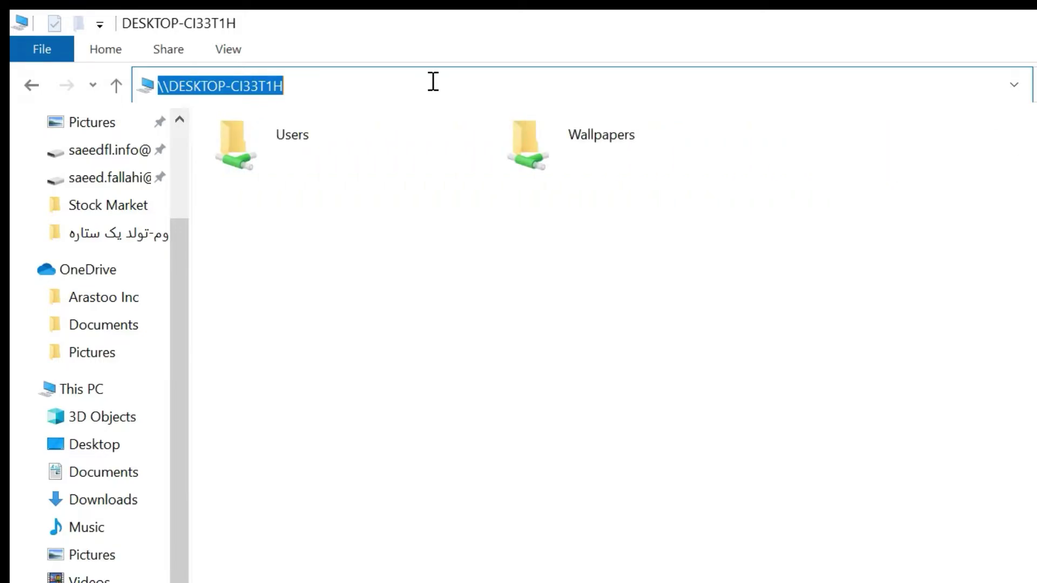
left_click(533, 462)
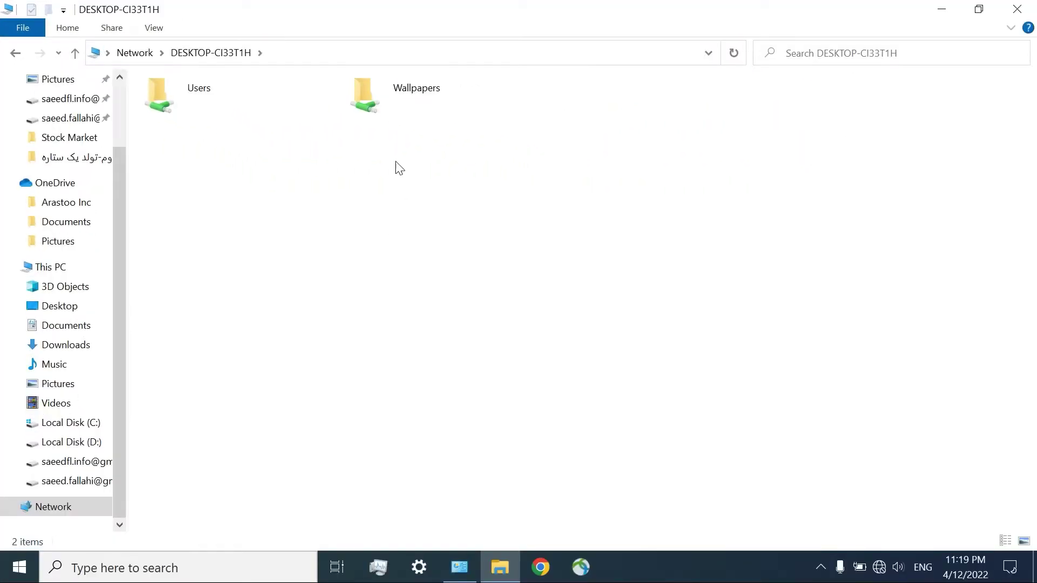
- Copy the shared Wallpapers folder and paste all 134 items onto computer B's desktop
right_click(372, 110)
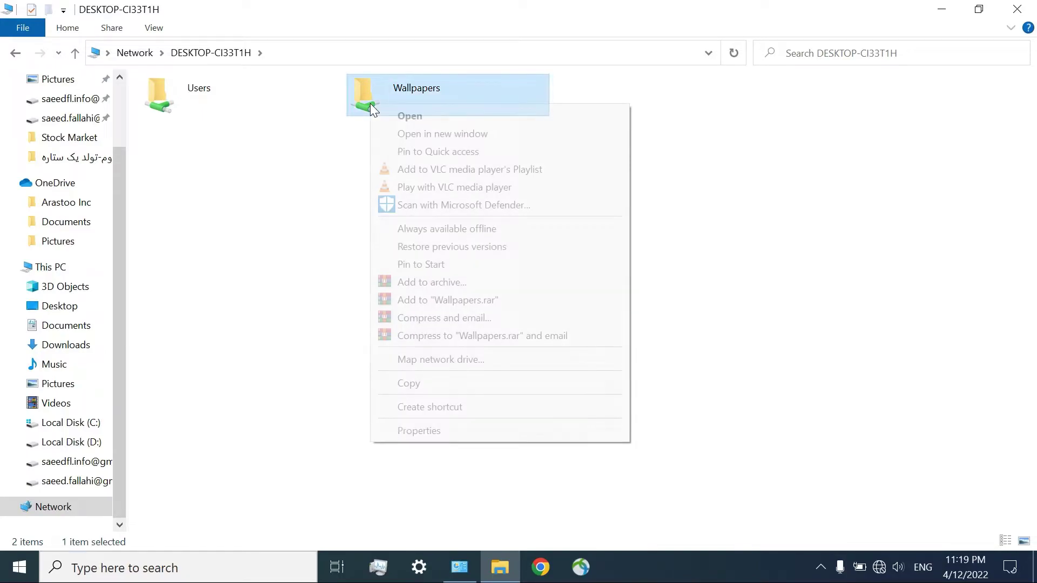
left_click(490, 384)
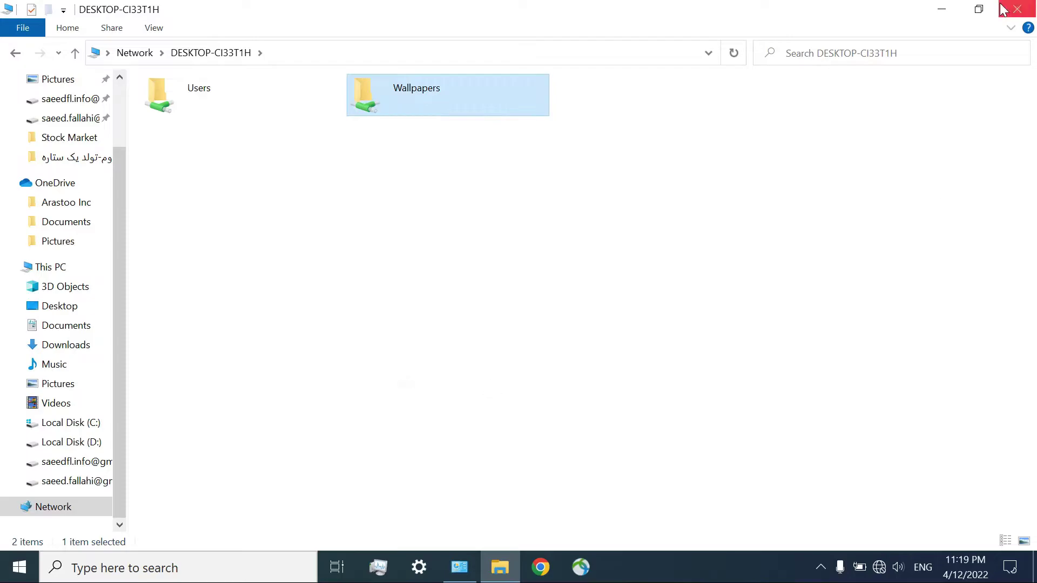
left_click(938, 10)
right_click(424, 105)
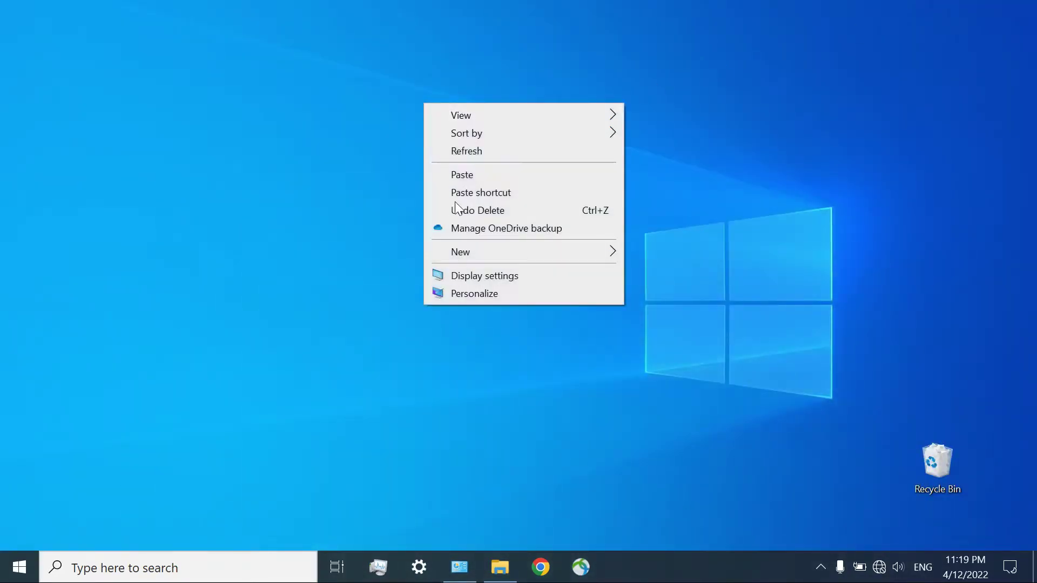
left_click(498, 178)
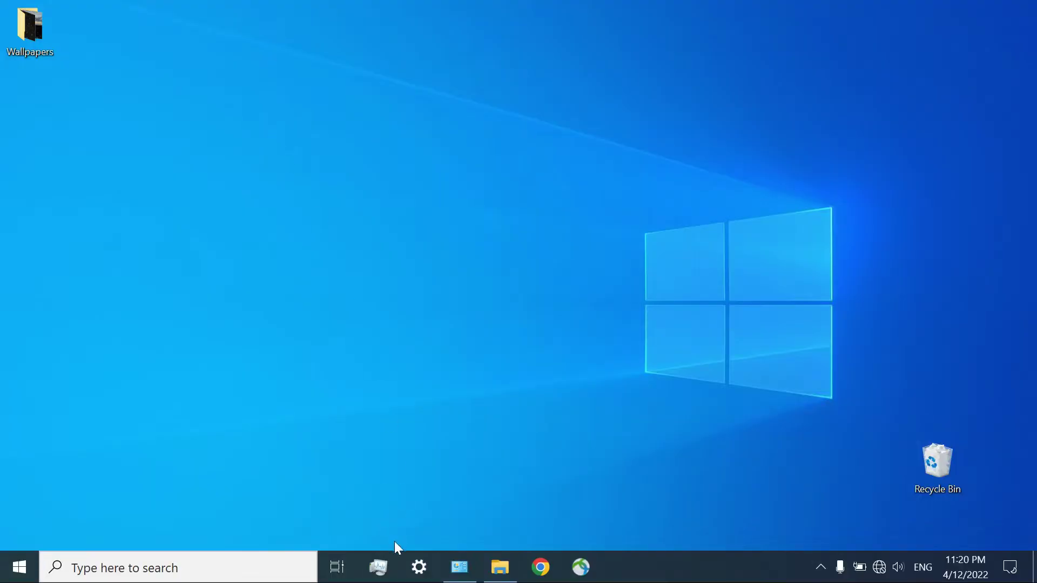
- On computer B, set All Networks to Public folder sharing off and password protected sharing on, then save
left_click(474, 573)
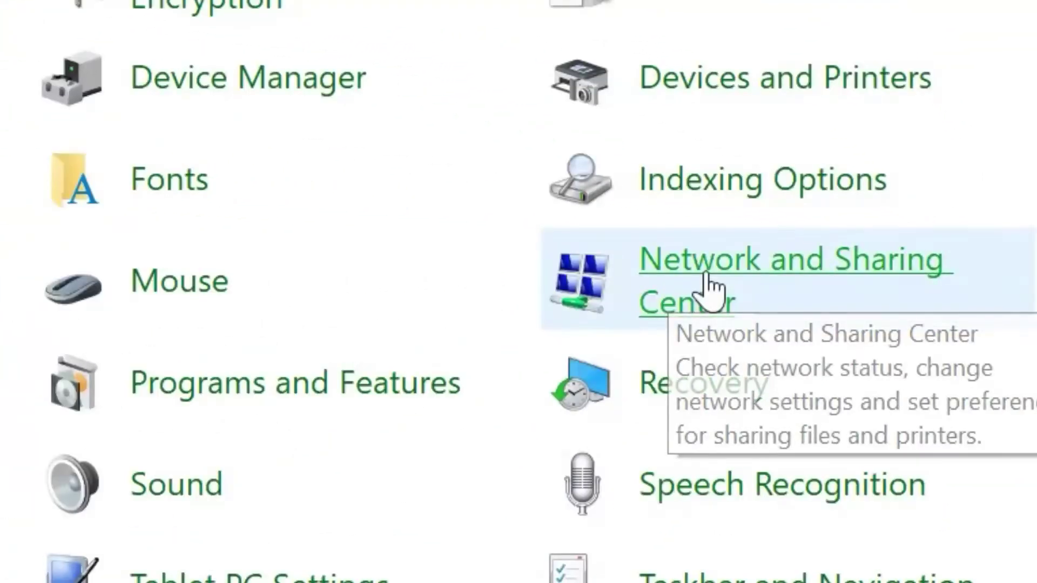
left_click(707, 289)
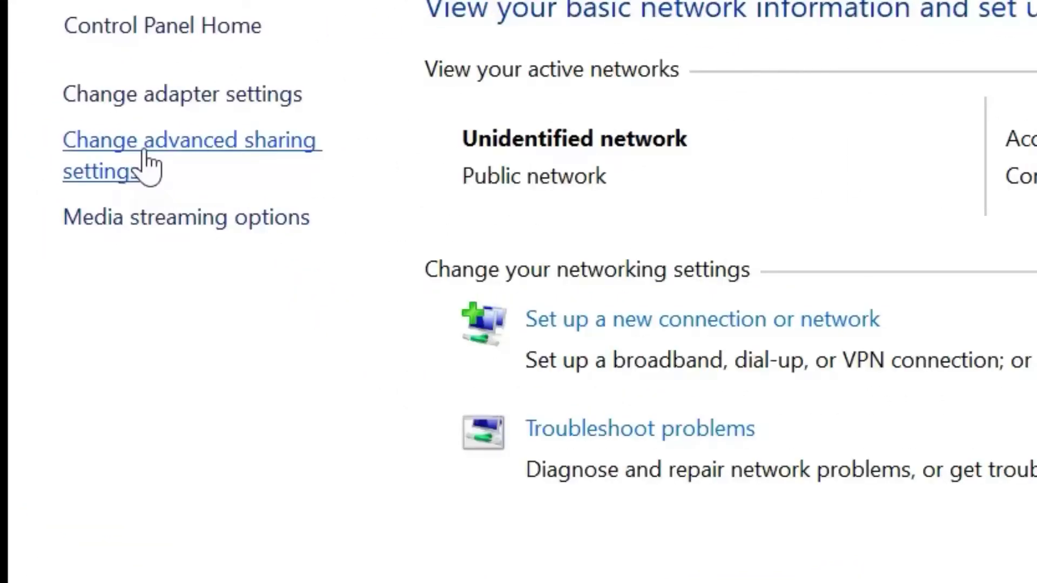
left_click(145, 156)
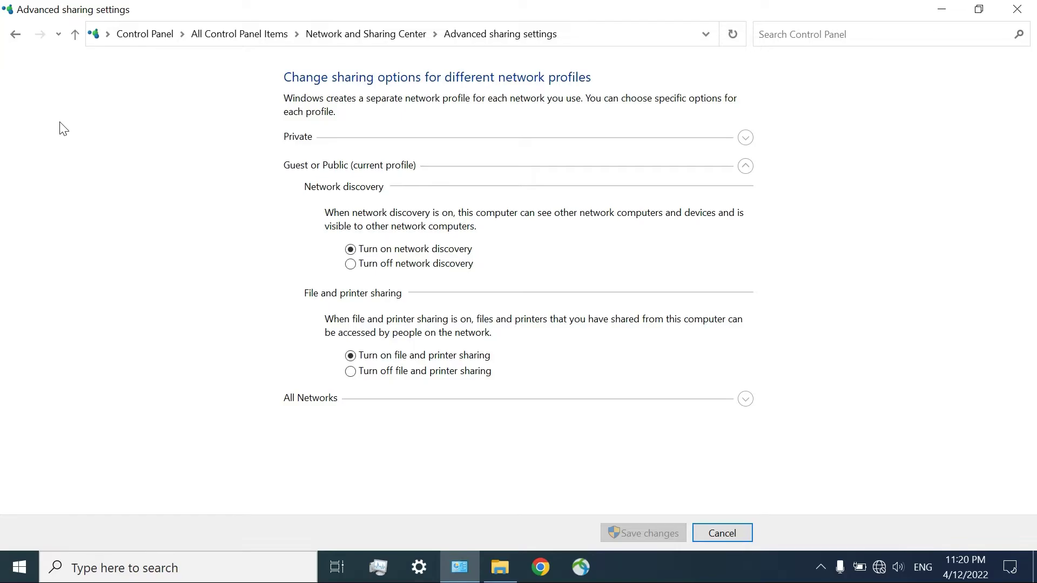
left_click(320, 406)
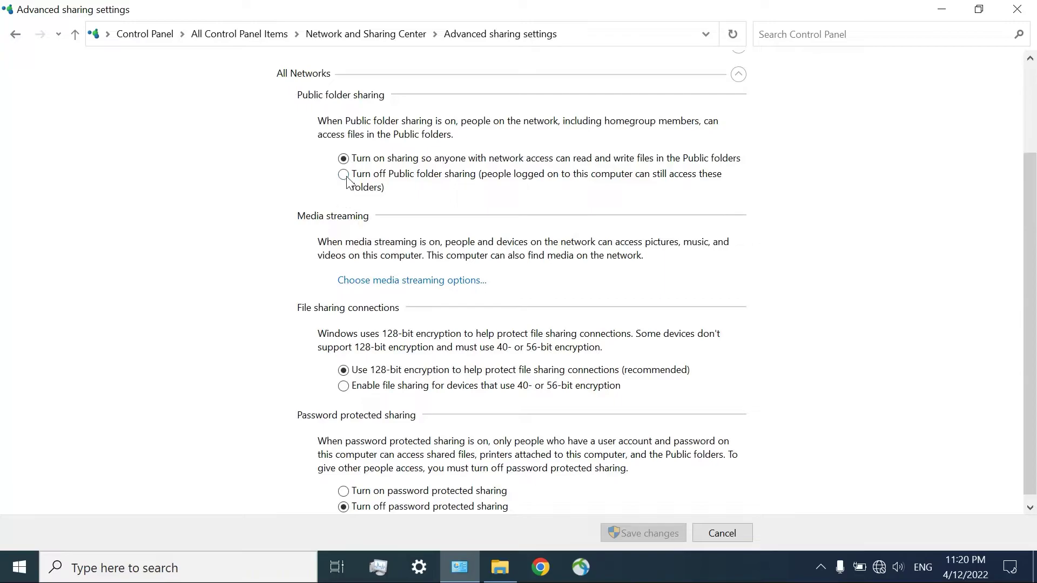
left_click(344, 175)
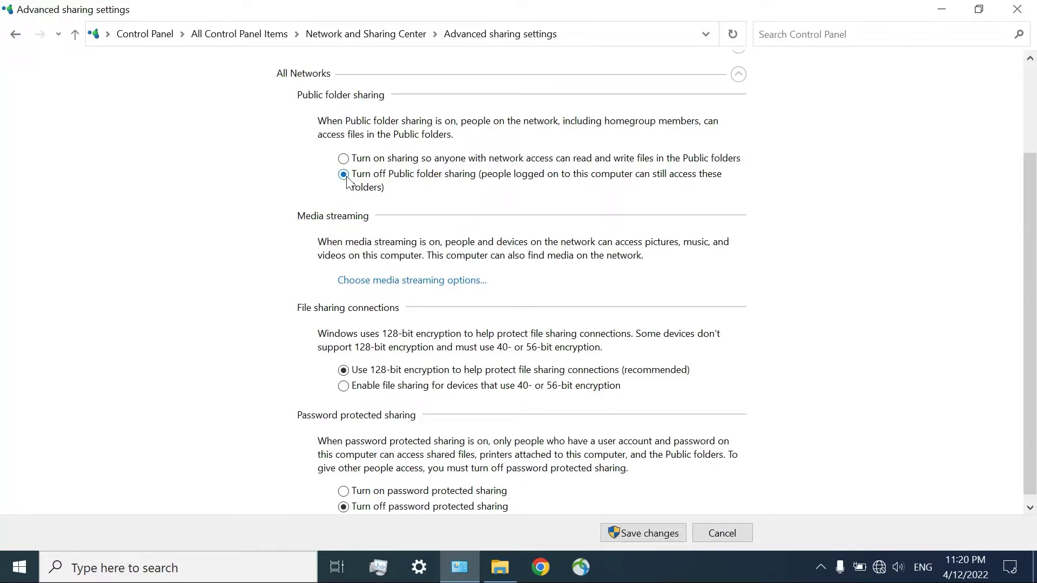
scroll(351, 226, "down", 1)
left_click(418, 485)
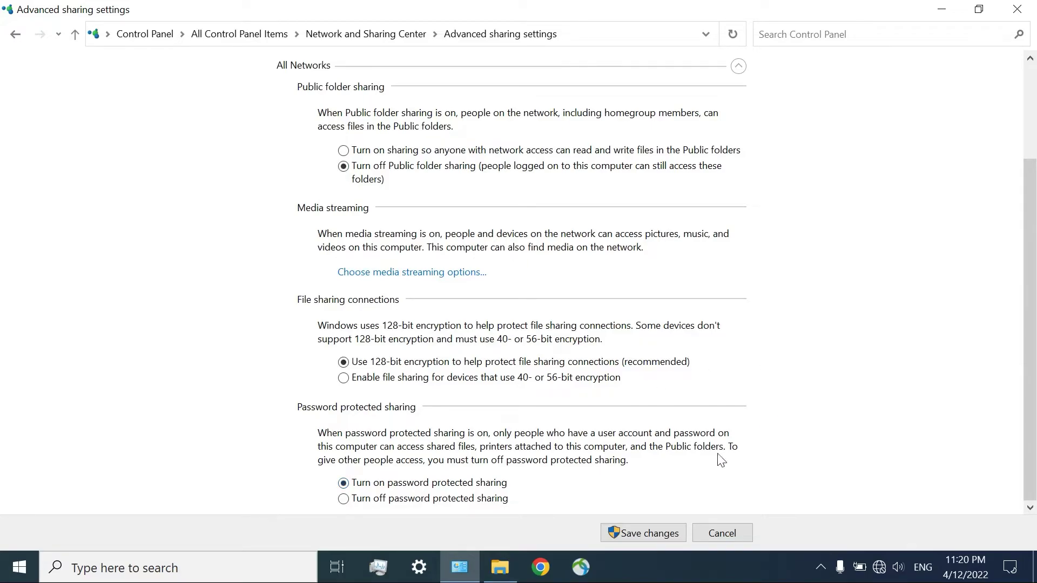
left_click(660, 534)
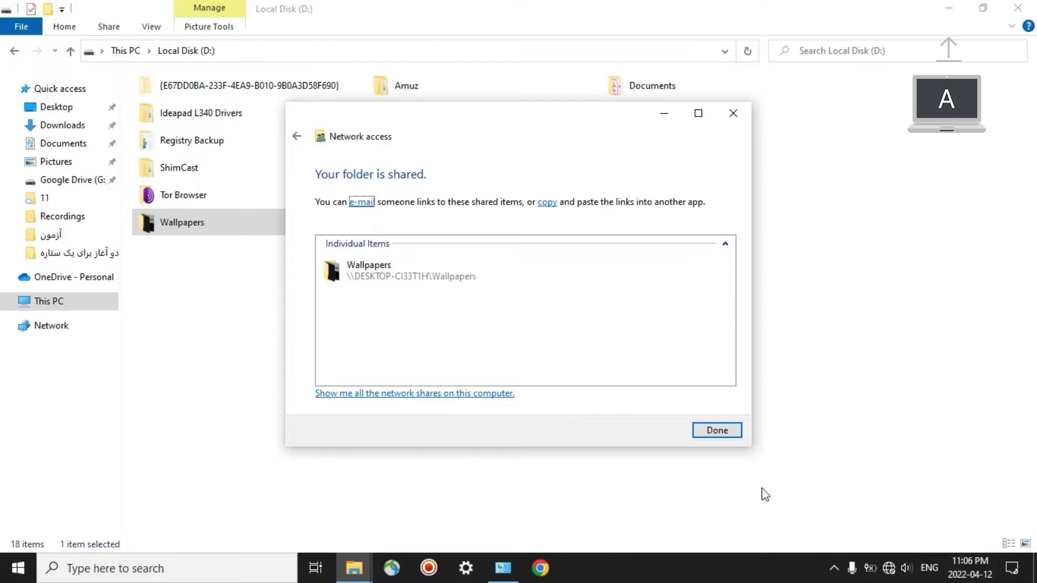
- Dismiss the share confirmation and stop sharing the Wallpapers folder via Give access to > Remove access
left_click(703, 430)
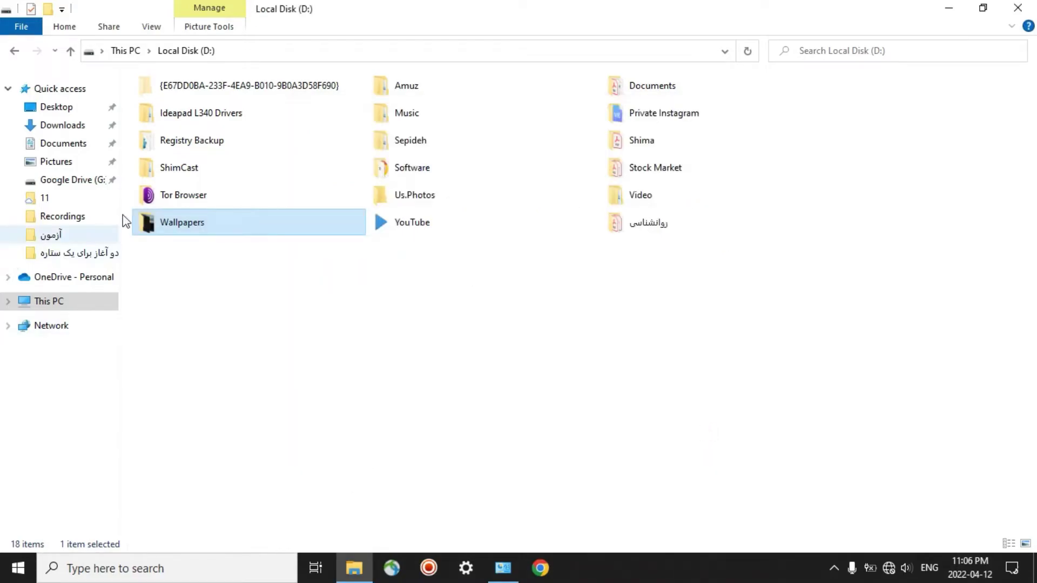
right_click(151, 229)
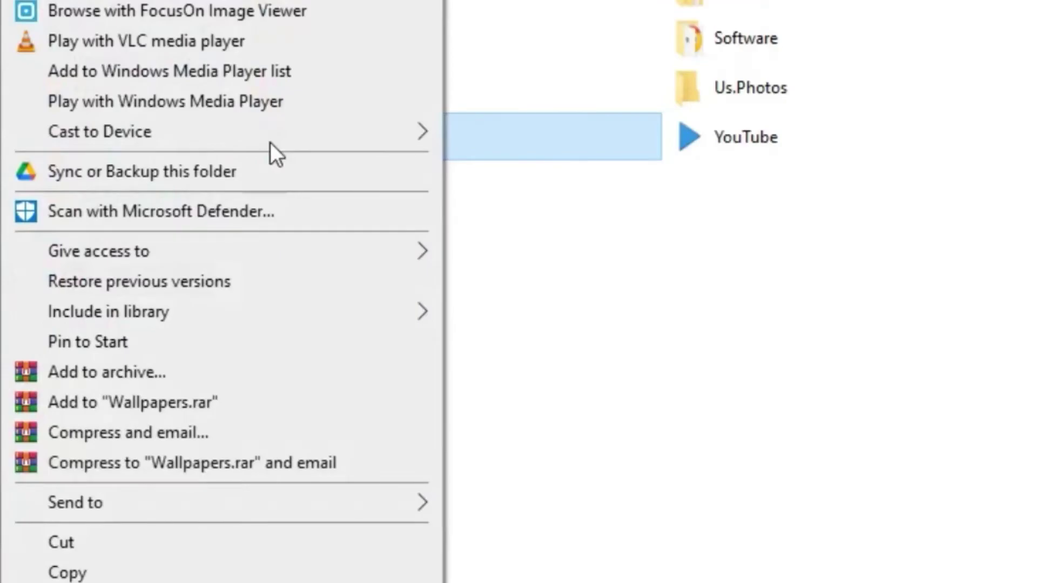
mouse_move(254, 246)
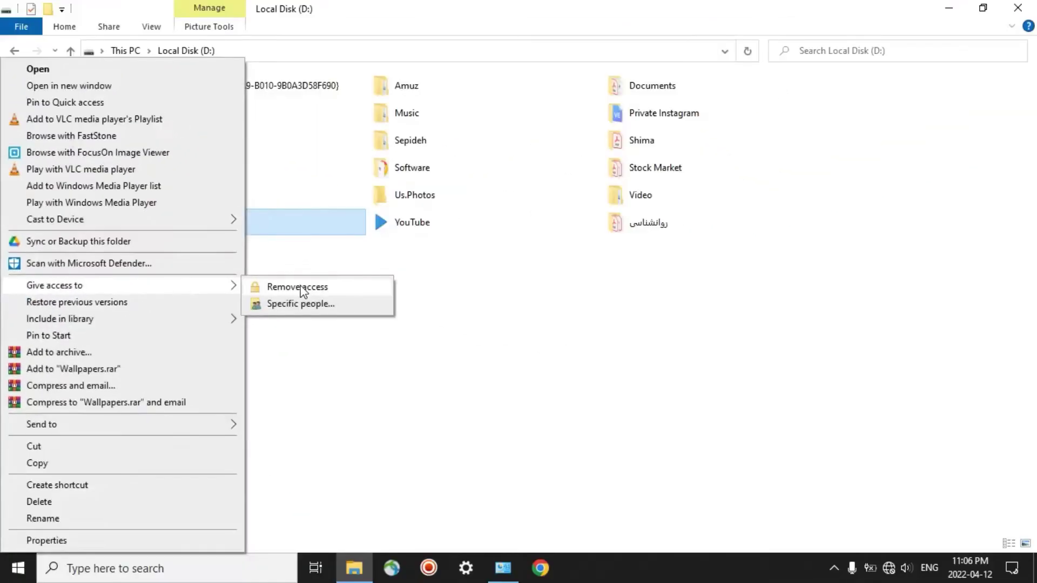
left_click(543, 254)
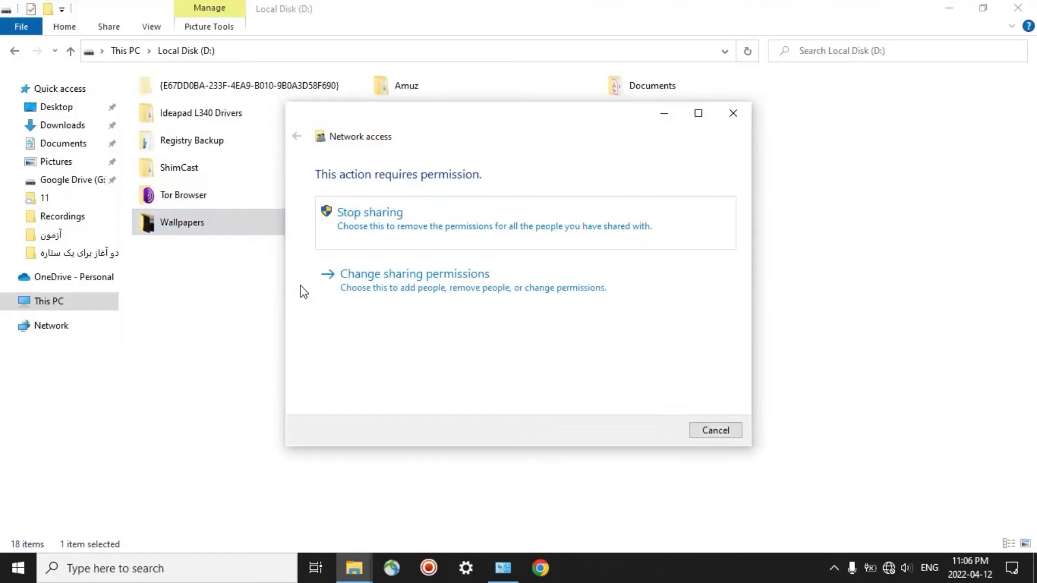
left_click(381, 223)
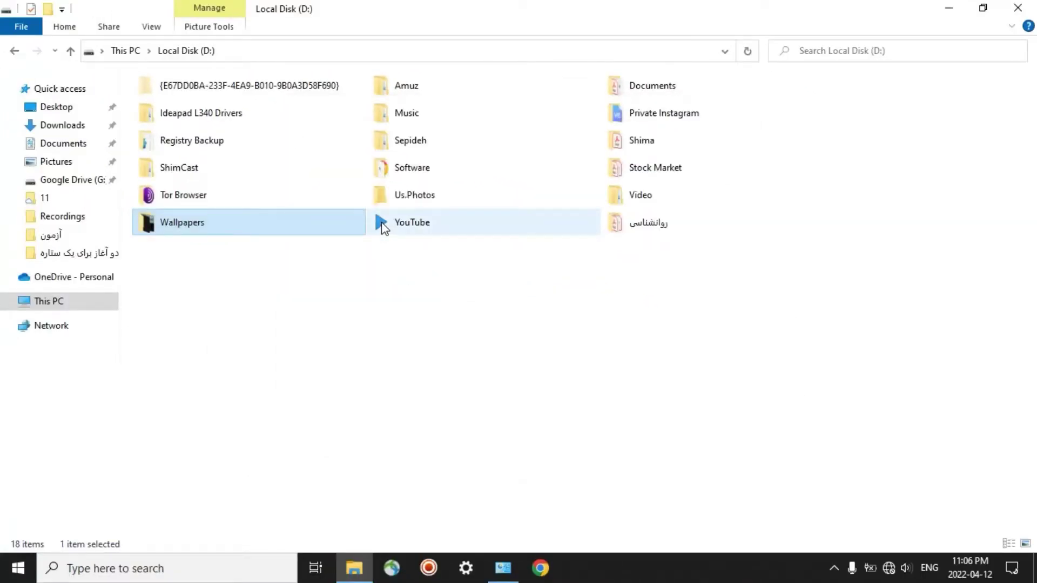
left_click(510, 568)
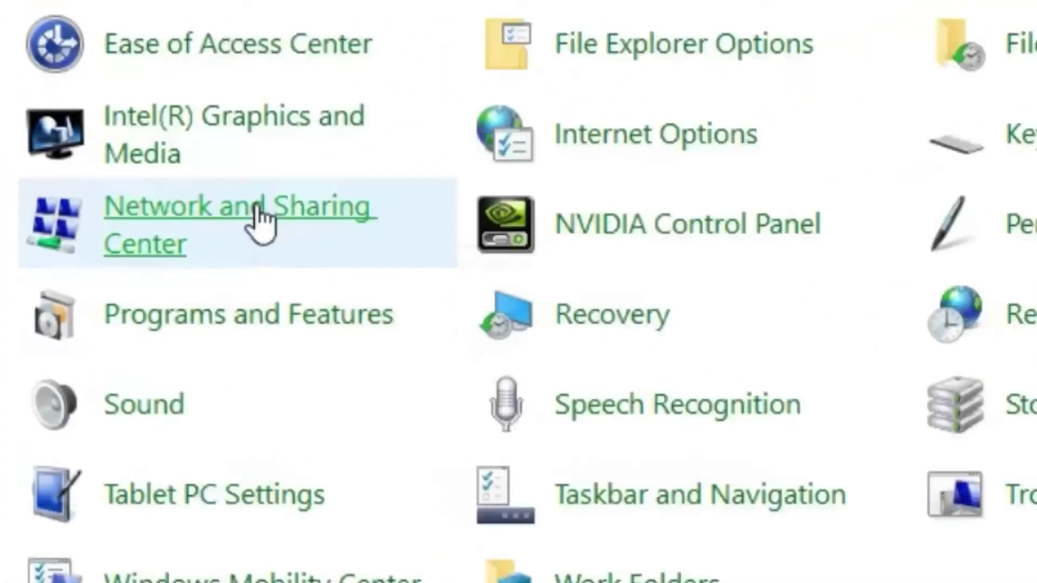
- Under All Networks in advanced sharing settings, turn off Public folder sharing and turn on password protected sharing
left_click(112, 281)
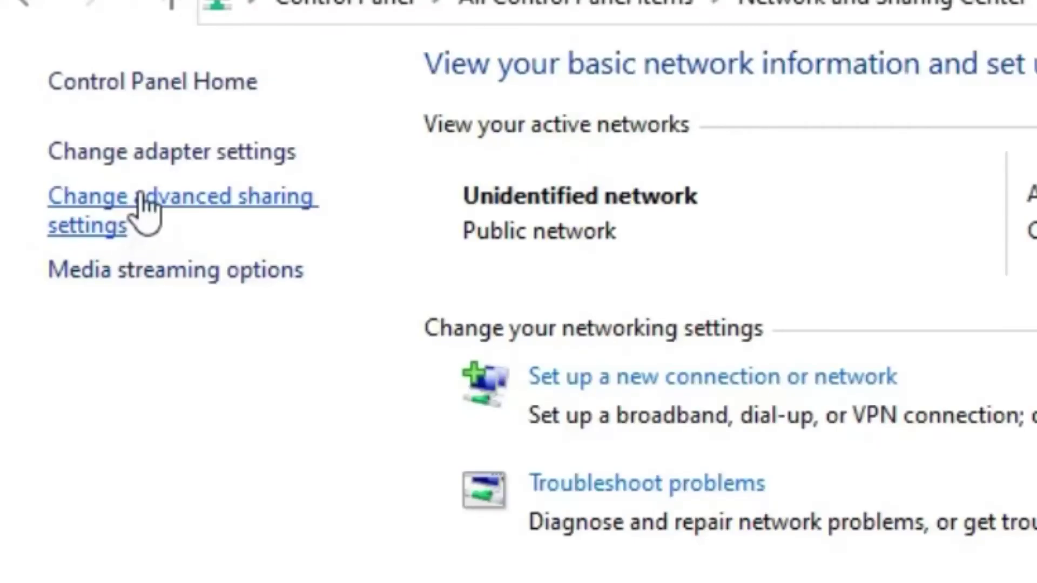
left_click(143, 202)
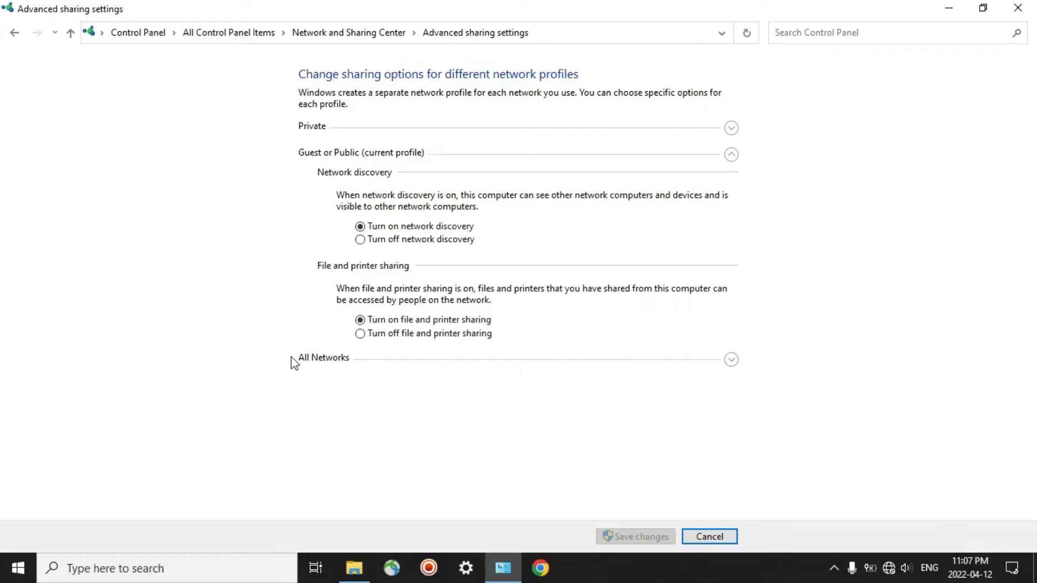
left_click(325, 360)
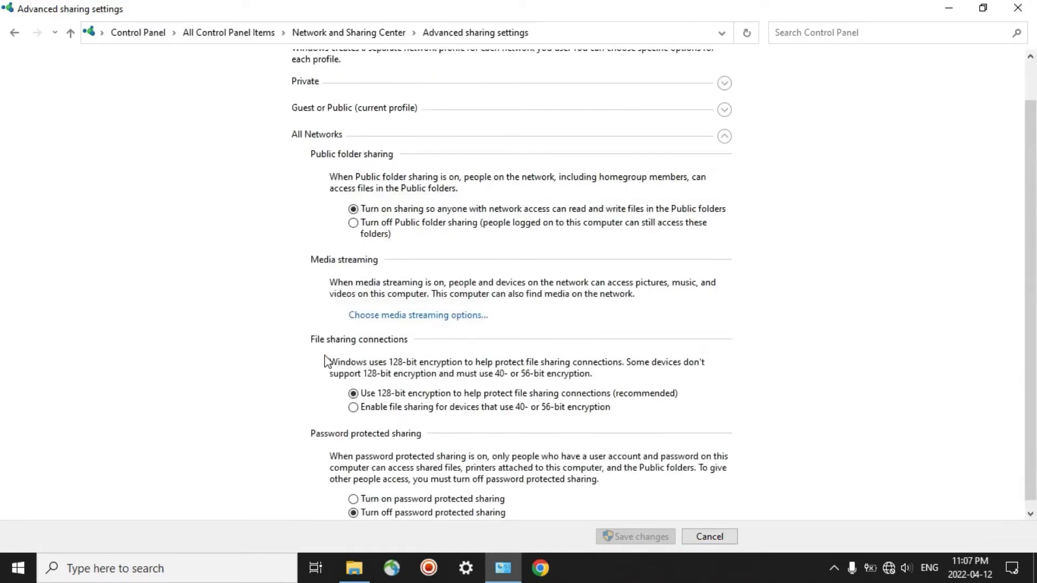
left_click(374, 226)
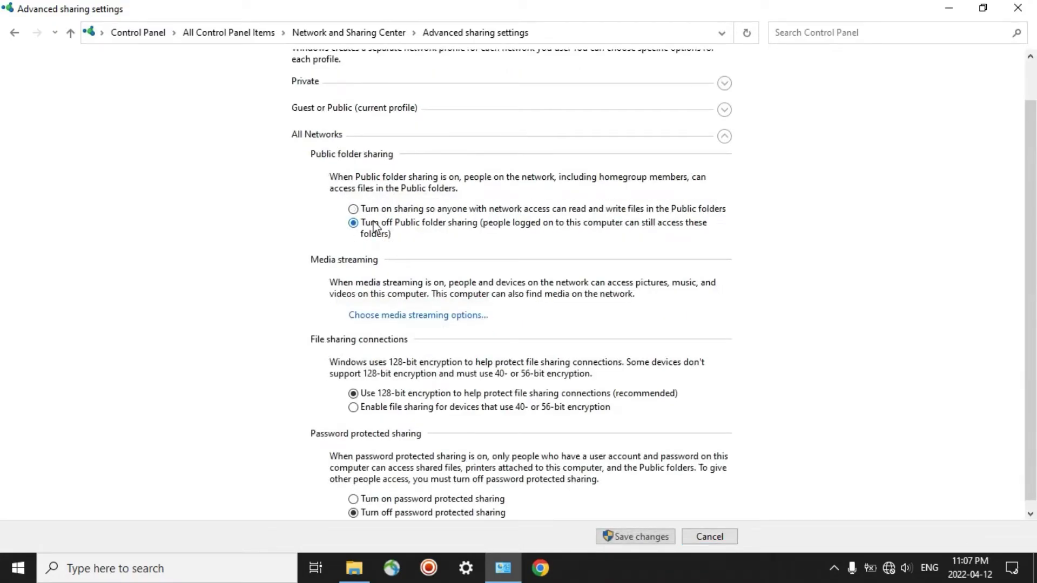
scroll(398, 335, "down", 1)
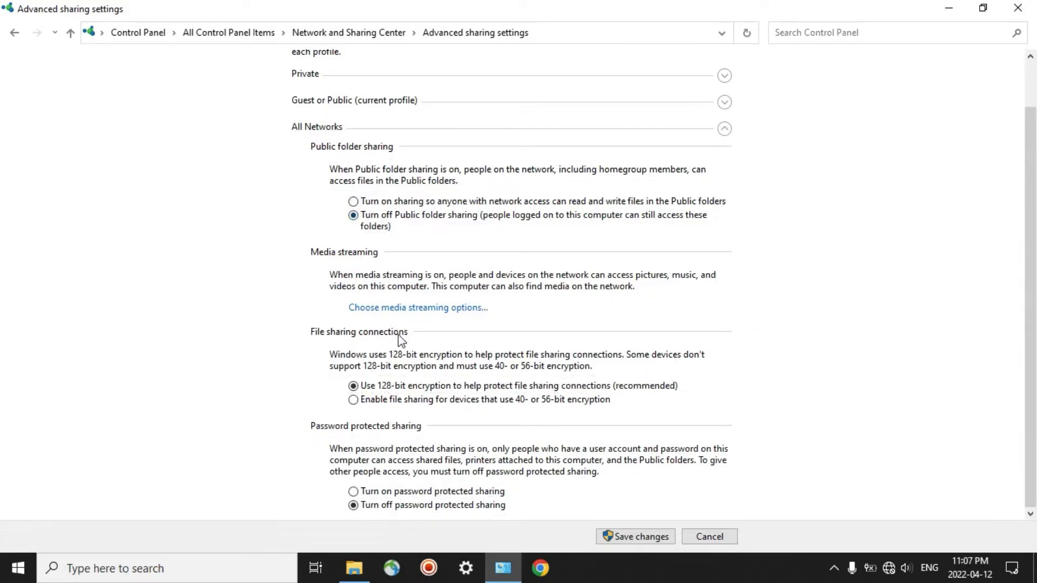
left_click(398, 493)
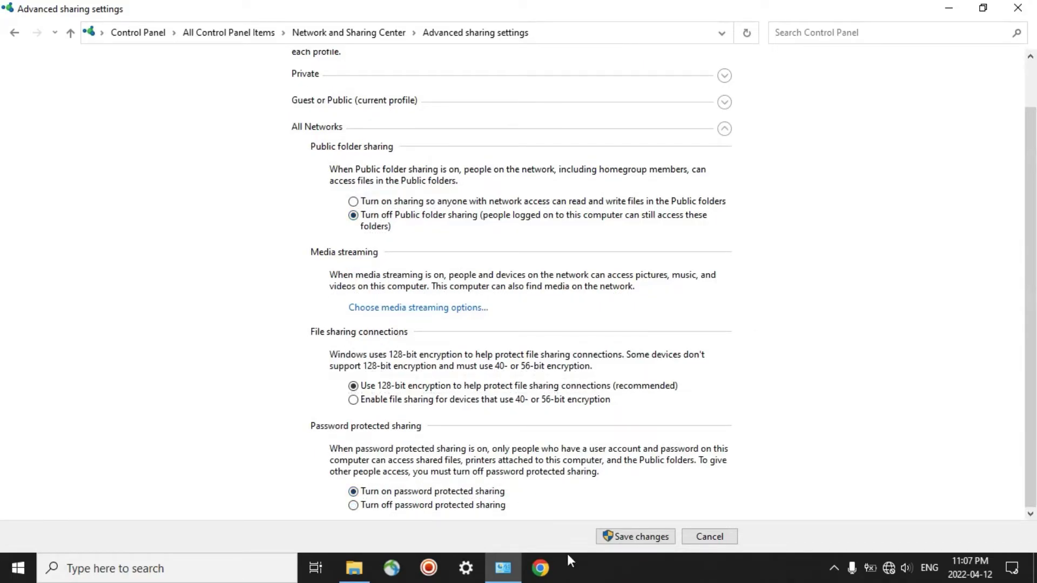